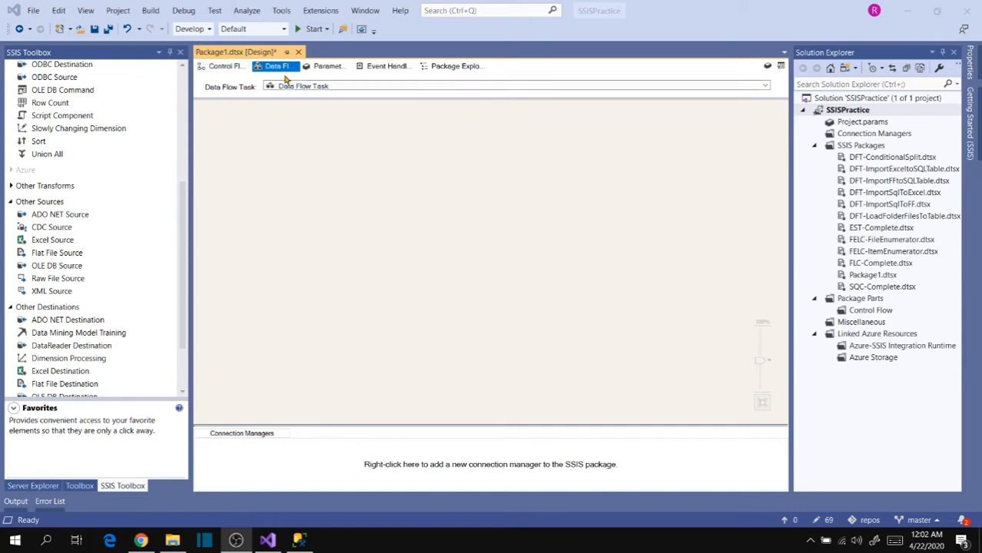
Add an Excel Source to the upper part of the empty data flow and open its editor.
click(49, 242)
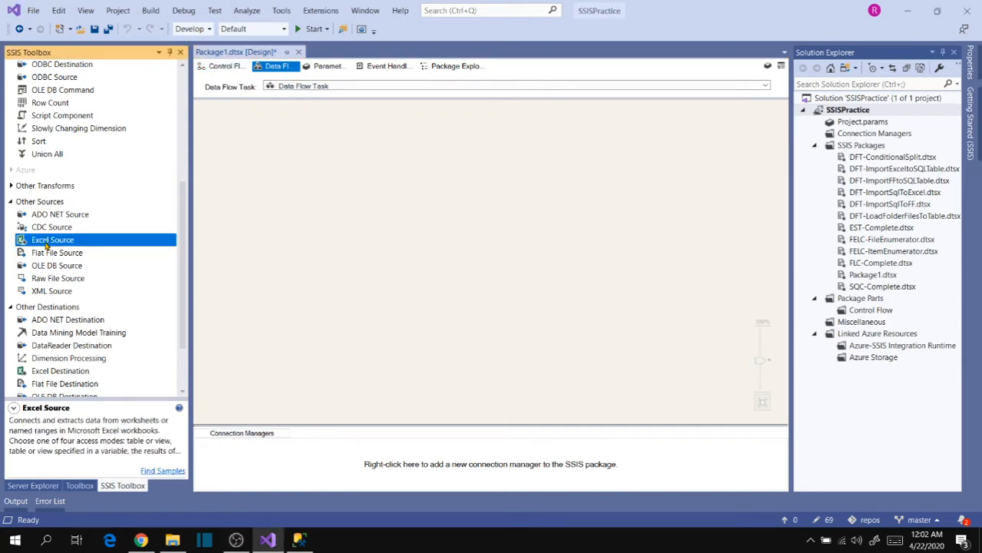
drag(47, 245, 334, 212)
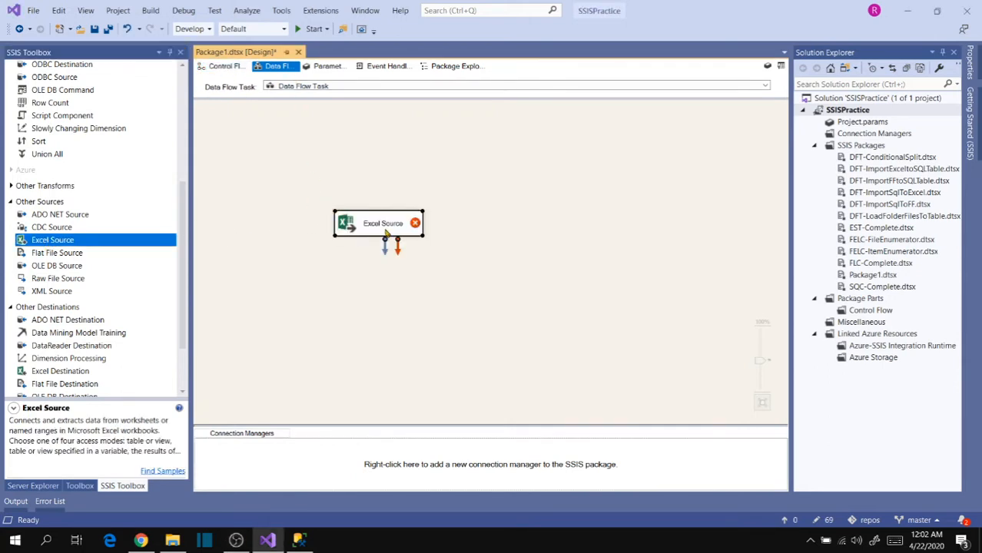
drag(384, 230, 350, 163)
double_click(351, 159)
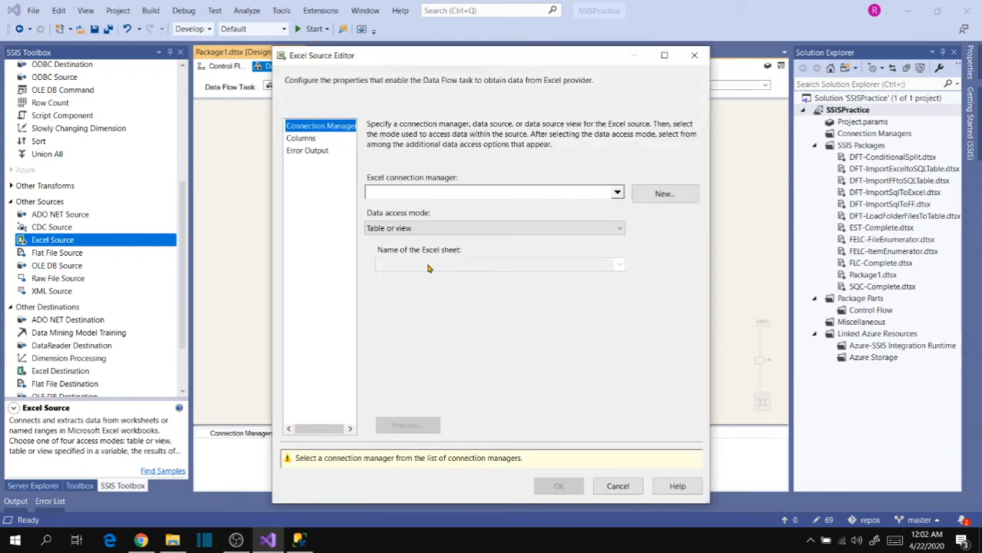
Create a new Excel connection manager for the source using the existing workbook InvoiceData.xlsx in the Invoice Data folder.
click(665, 194)
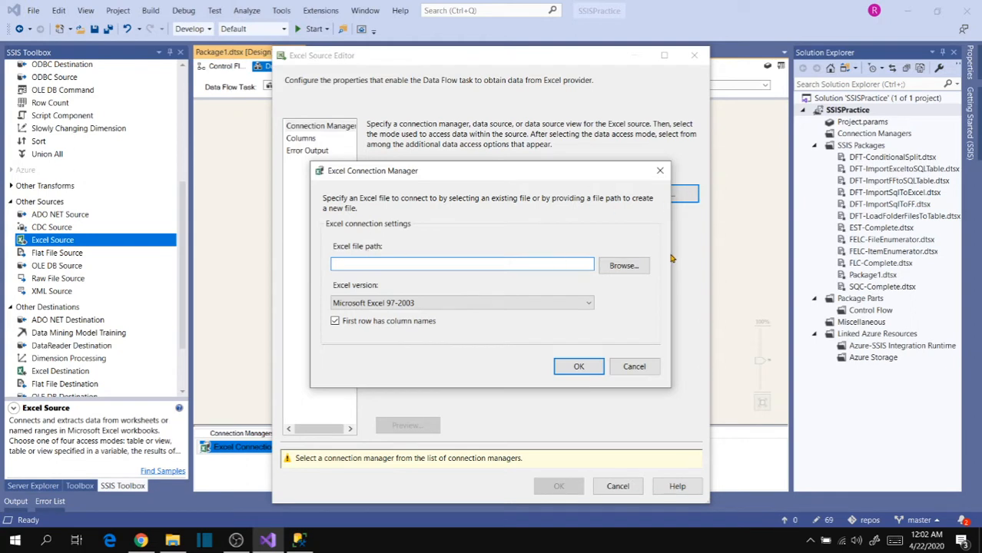
click(624, 265)
click(483, 271)
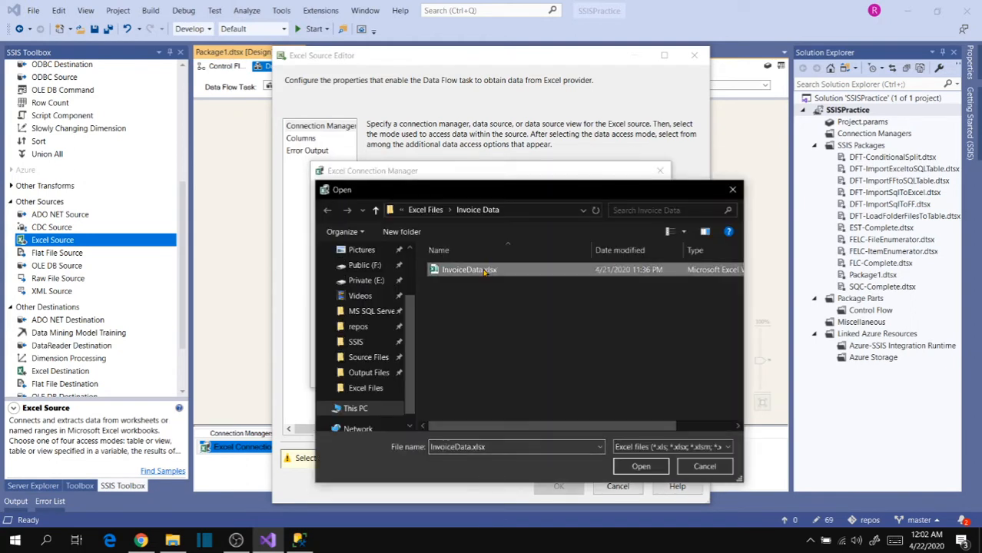
click(657, 470)
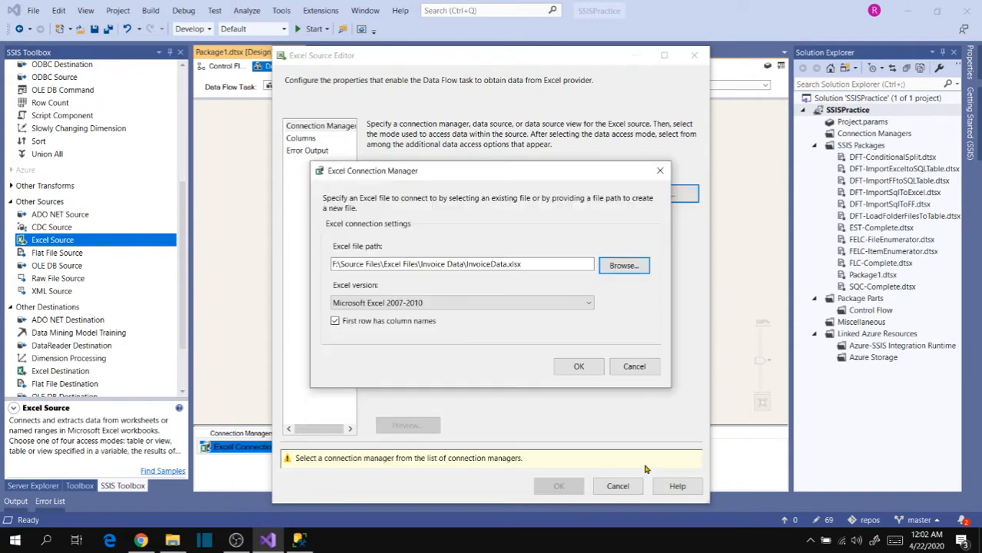
click(580, 367)
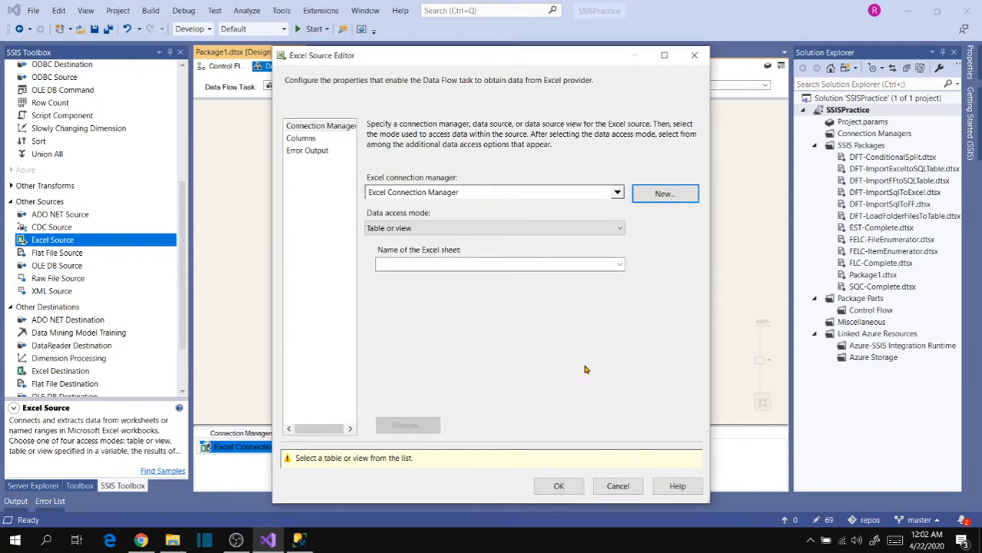
Keep the data access mode at Table or view and select InvoiceData$ as the Excel sheet.
click(448, 231)
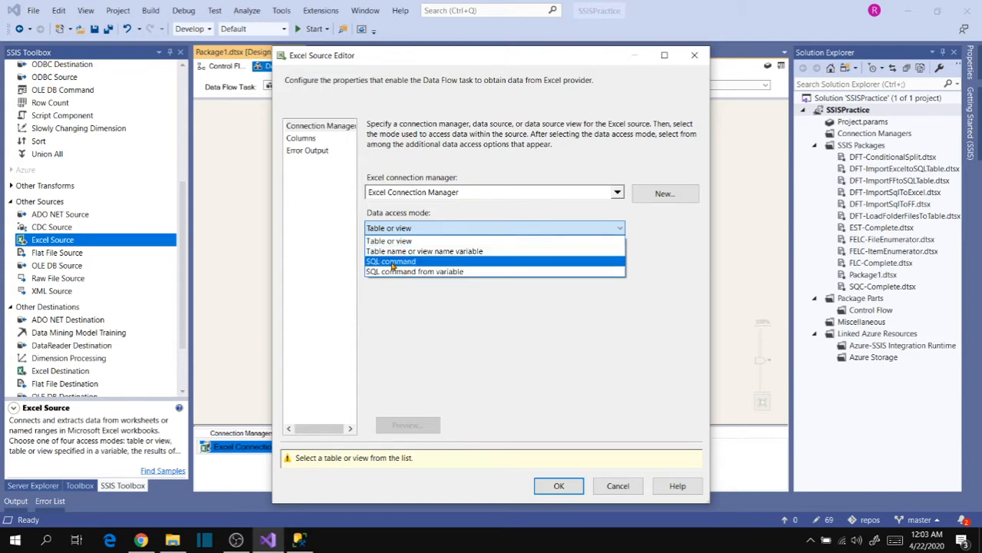
click(437, 306)
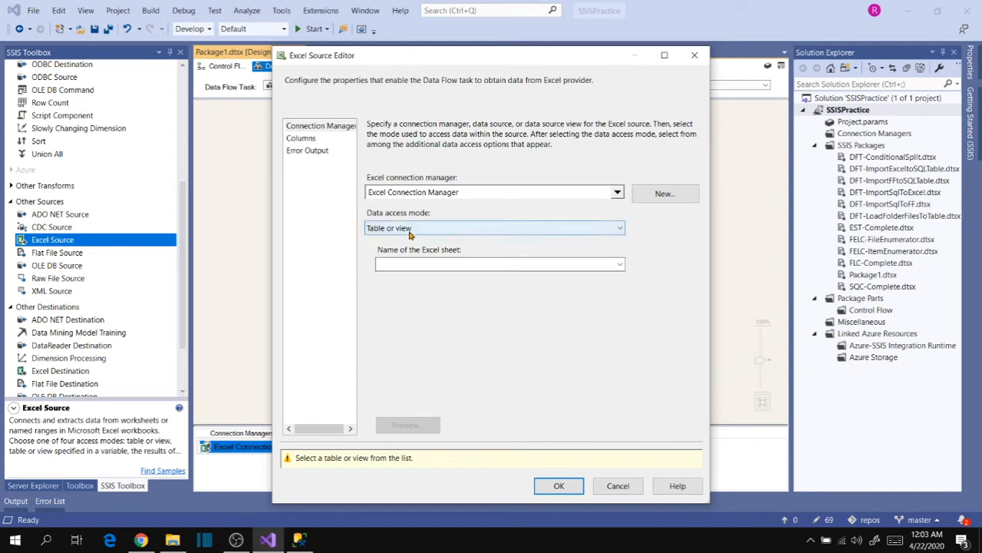
click(450, 266)
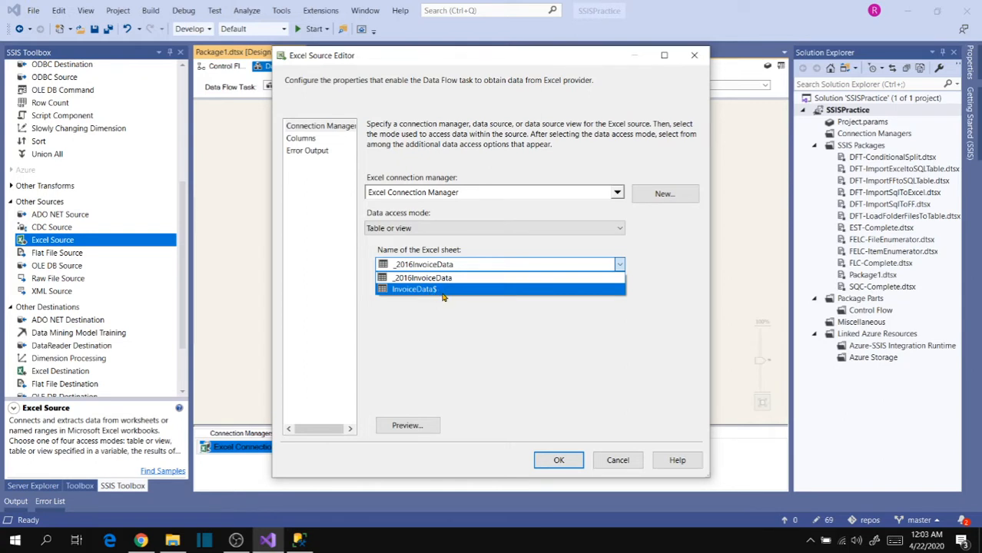
click(443, 291)
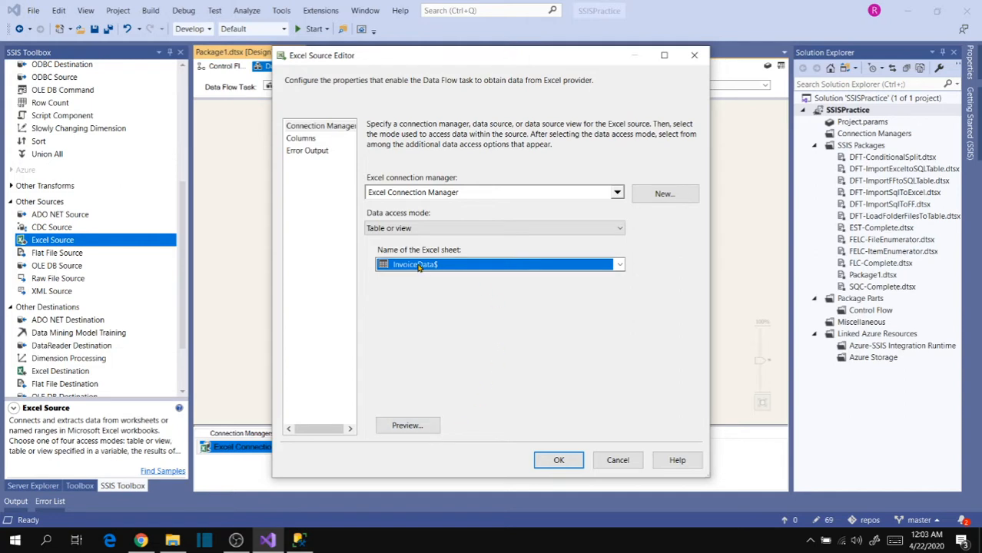
Preview the InvoiceData$ sheet's rows and look across all its columns.
click(413, 427)
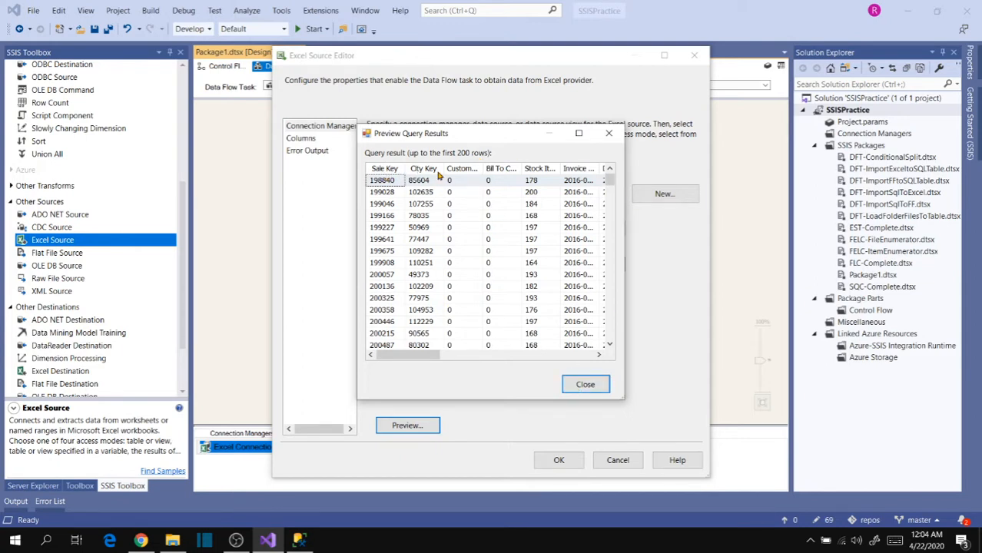
drag(399, 354, 588, 350)
click(586, 385)
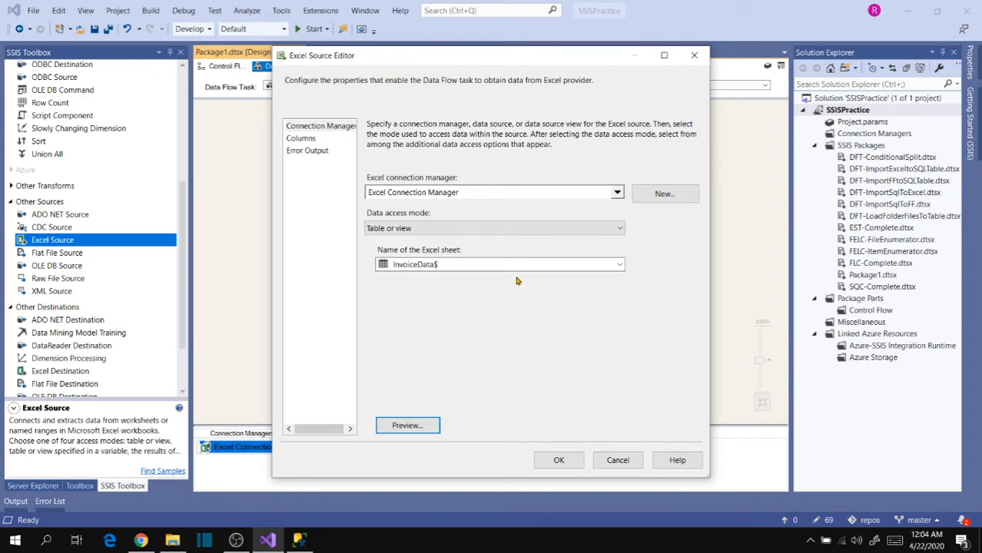
Exclude the City Key, Customer Key, Bill To Customer Key, Stock Item Key, Invoice Date Key and Delivery Date Key columns from the source.
click(301, 140)
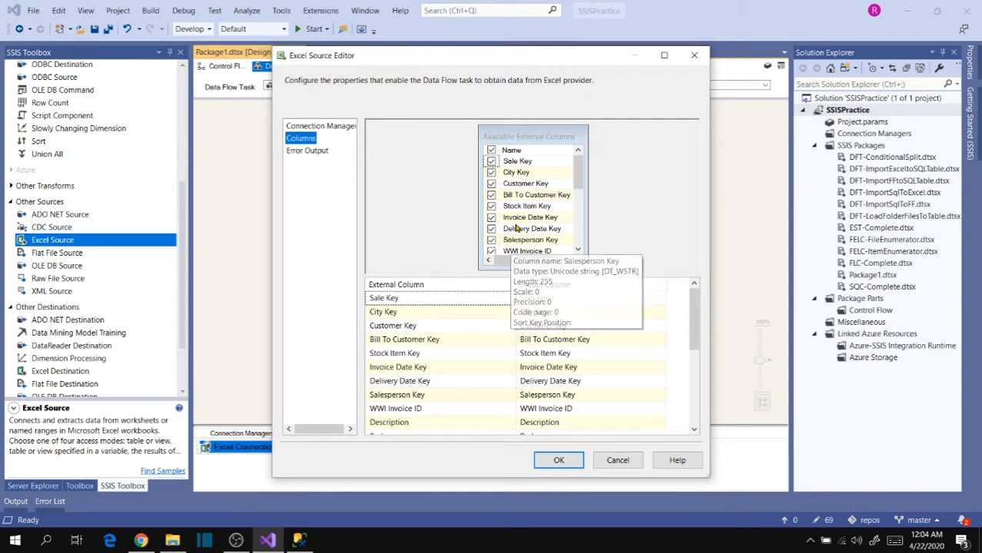
click(491, 173)
click(491, 183)
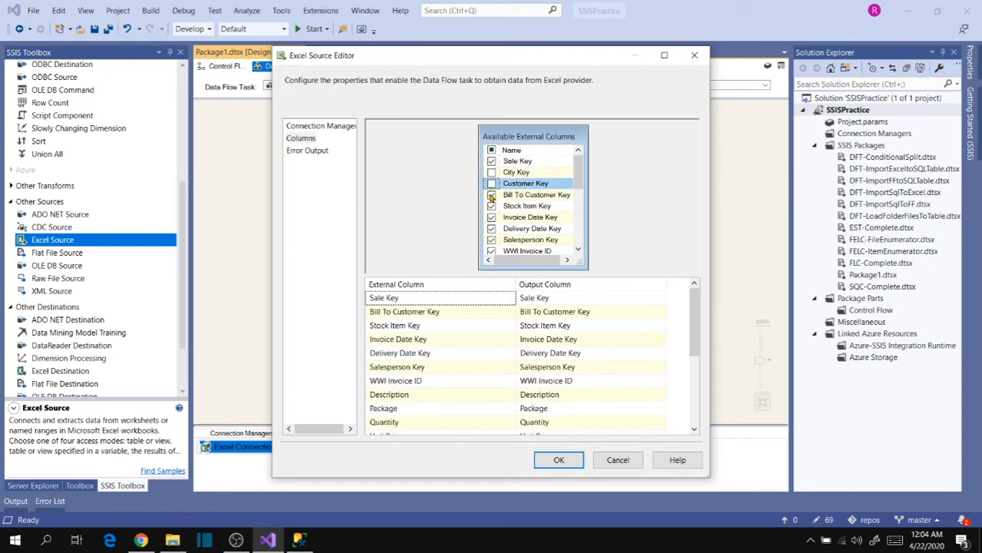
click(491, 195)
click(491, 206)
click(492, 218)
click(491, 229)
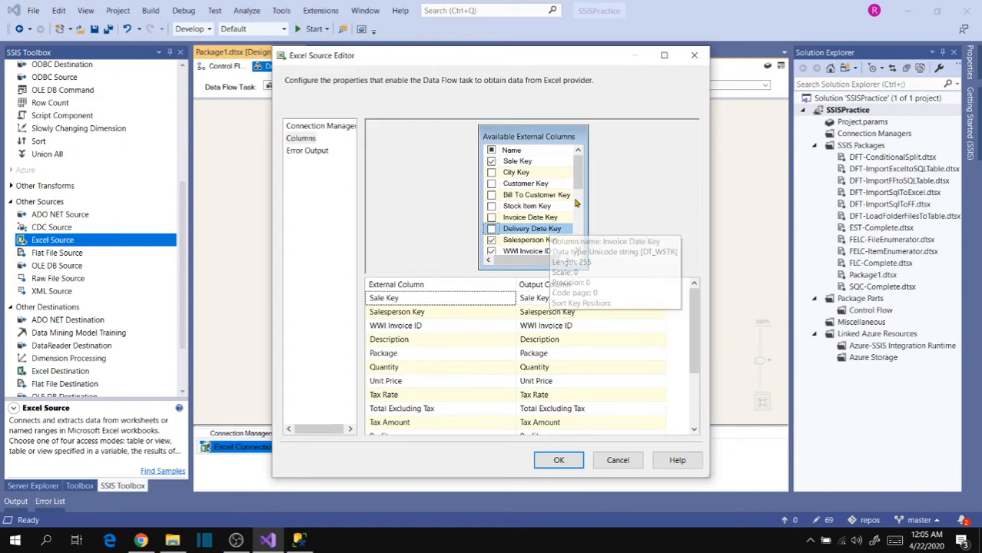
Change the Excel source's data access mode to SQL command.
click(316, 128)
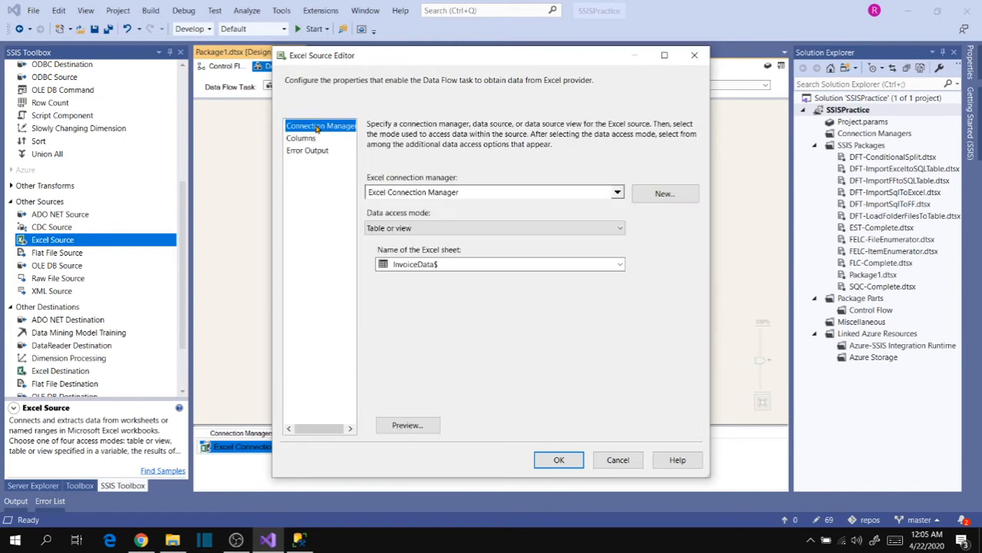
click(426, 231)
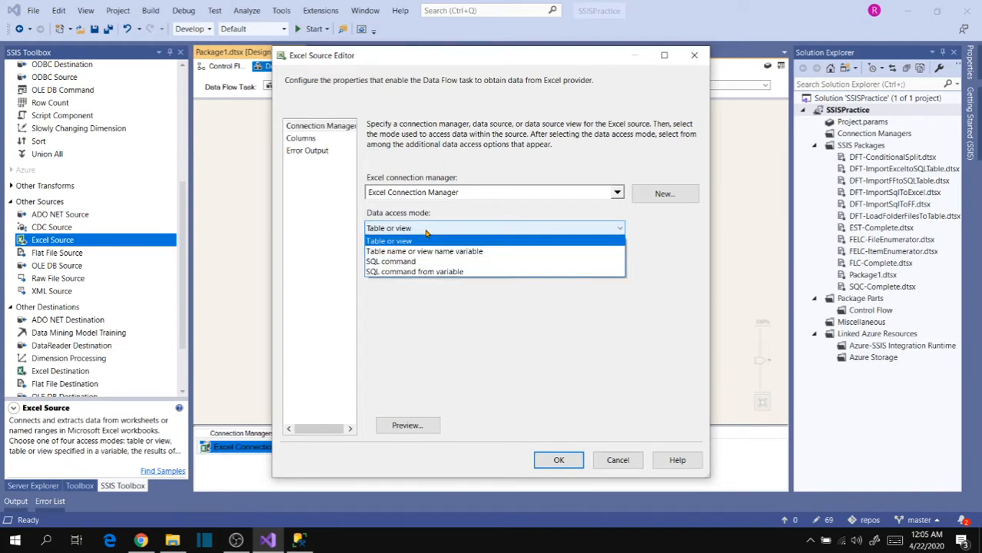
click(400, 262)
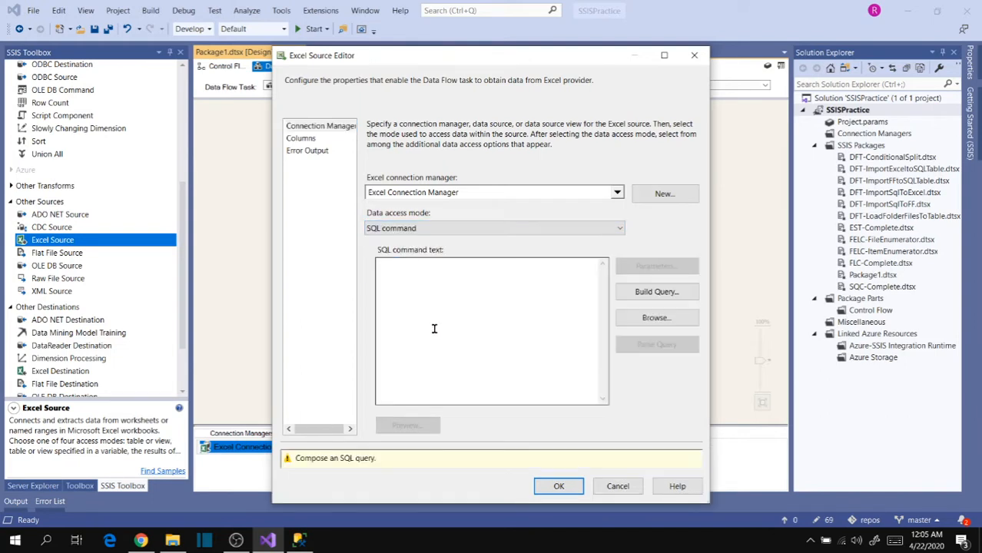
Enter the SQL command "Select * from InvoiceData$" and try to preview its results.
click(428, 294)
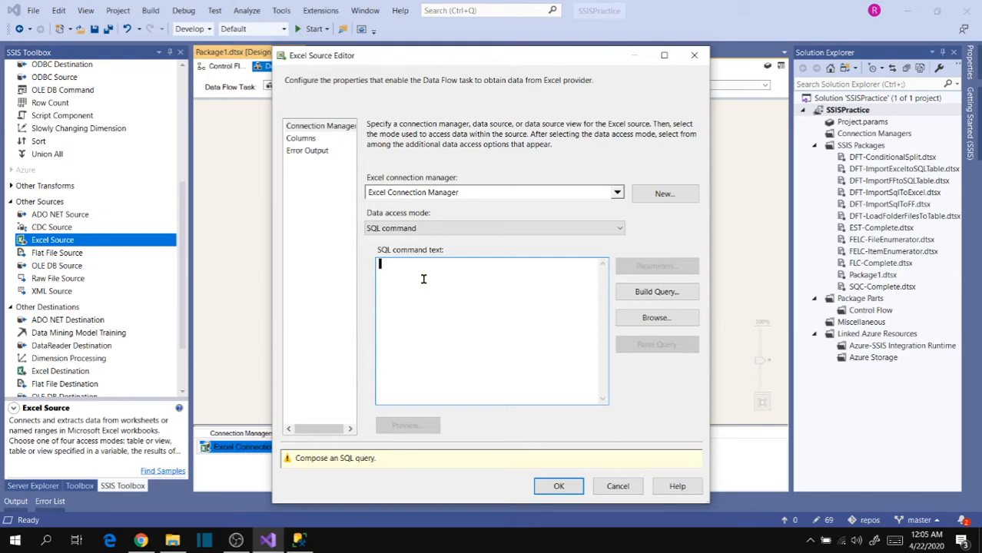
text(Select)
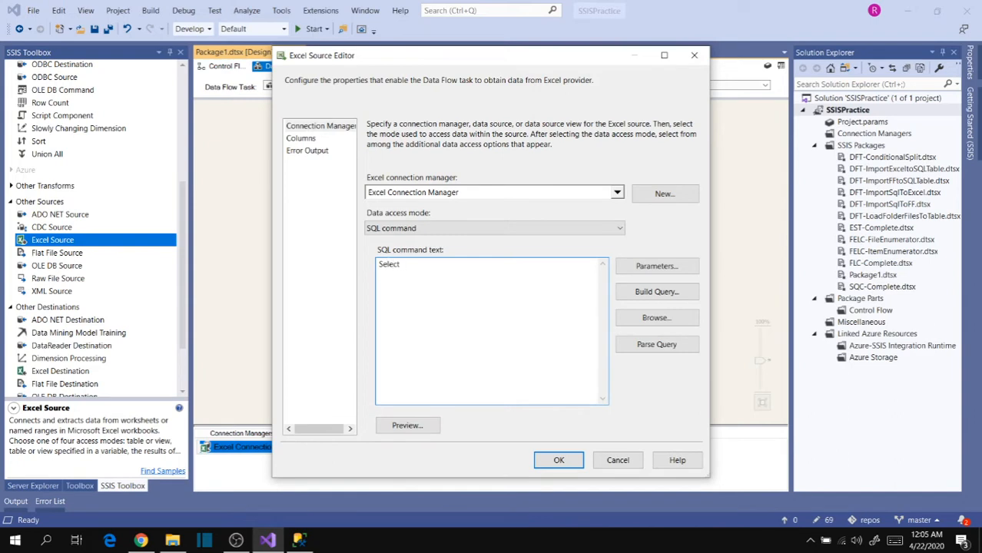
text( * from In)
text(voiceData$)
click(416, 431)
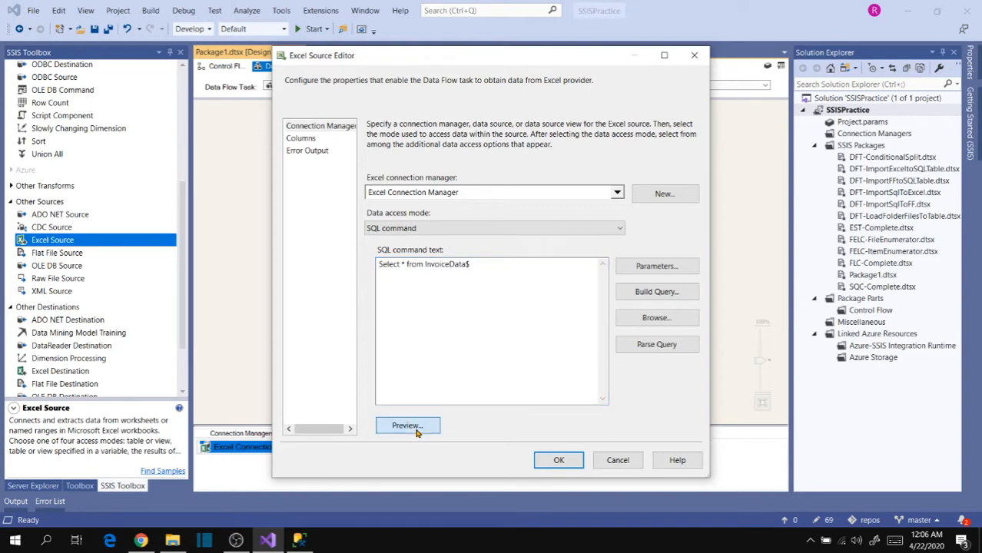
click(652, 315)
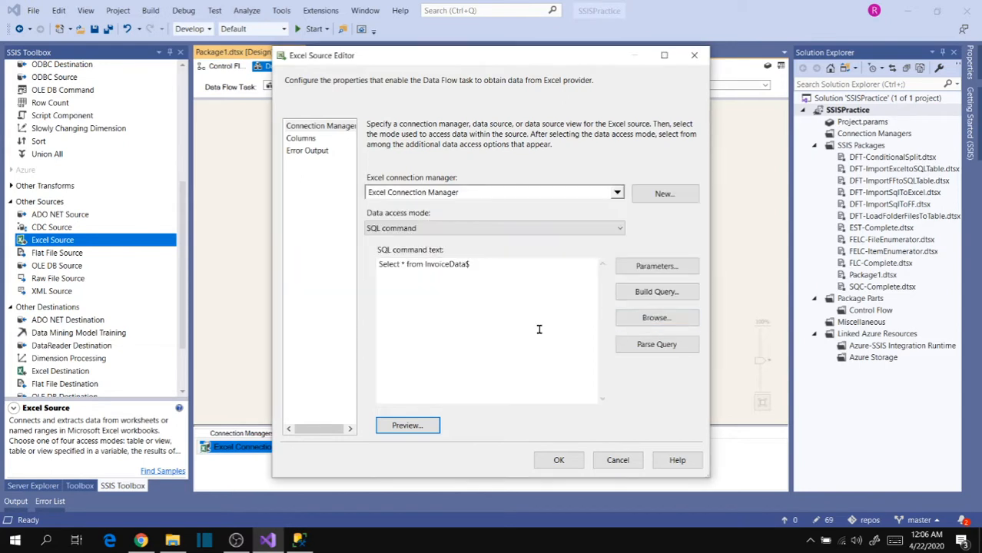
Enclose the sheet name in square brackets so the query reads "Select * from [InvoiceData$]", and preview its results.
click(427, 265)
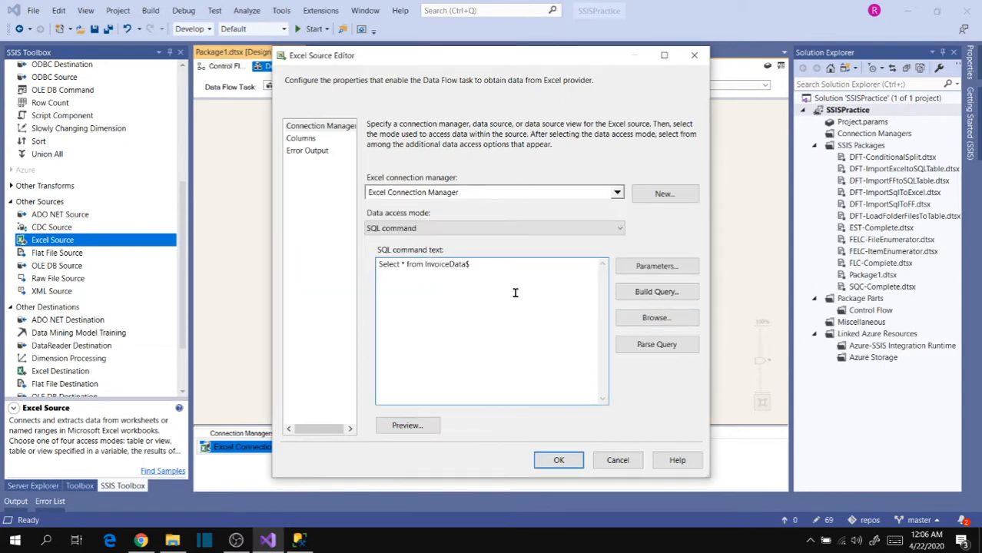
text([)
text(])
click(420, 432)
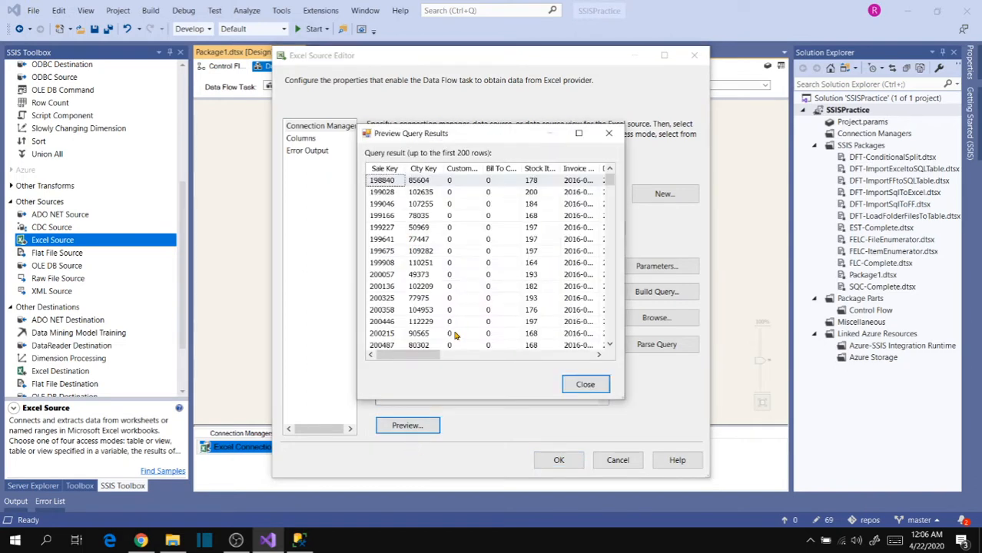
drag(407, 356, 598, 357)
click(598, 388)
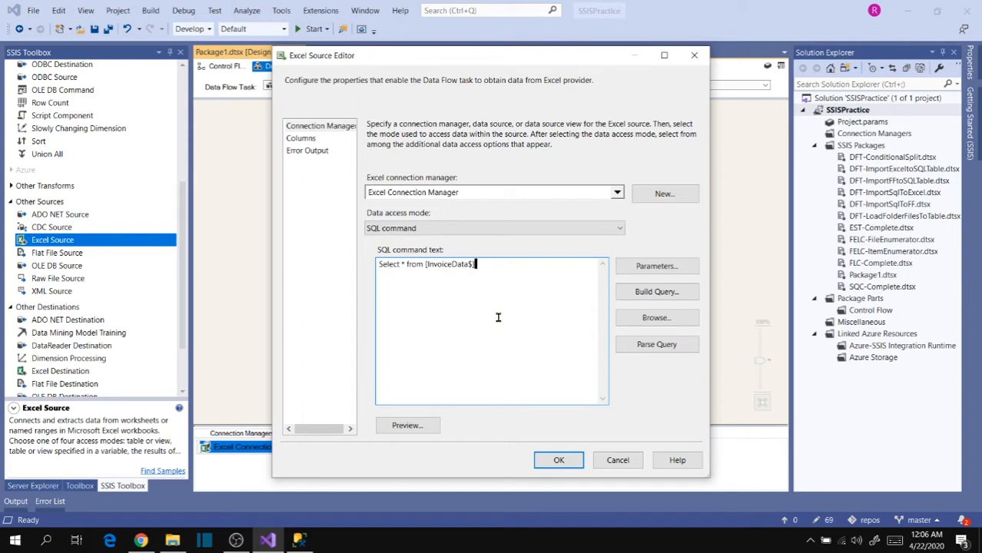
Preview the bracketed query again to examine the exact column names in the sheet.
key(BackSpace)
click(430, 428)
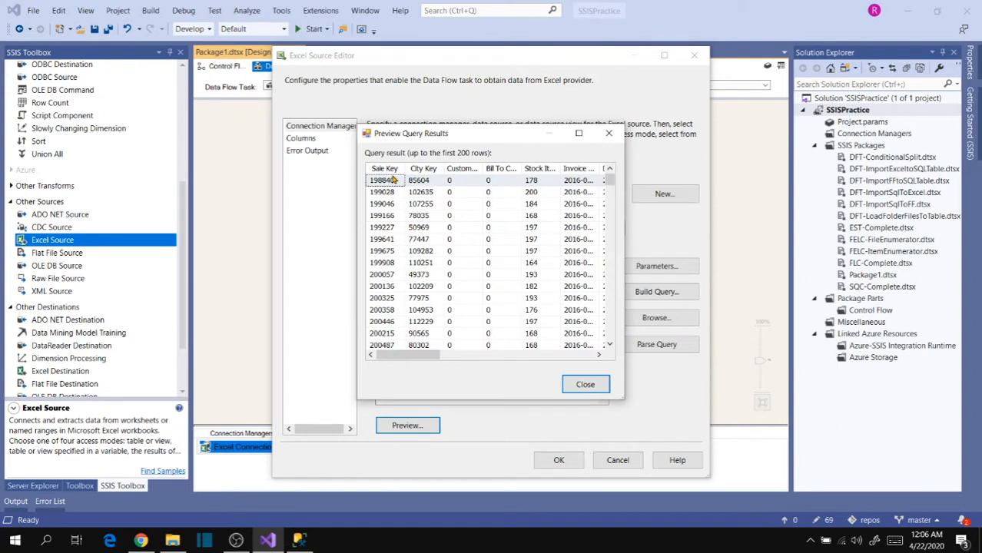
drag(482, 168, 528, 169)
click(586, 385)
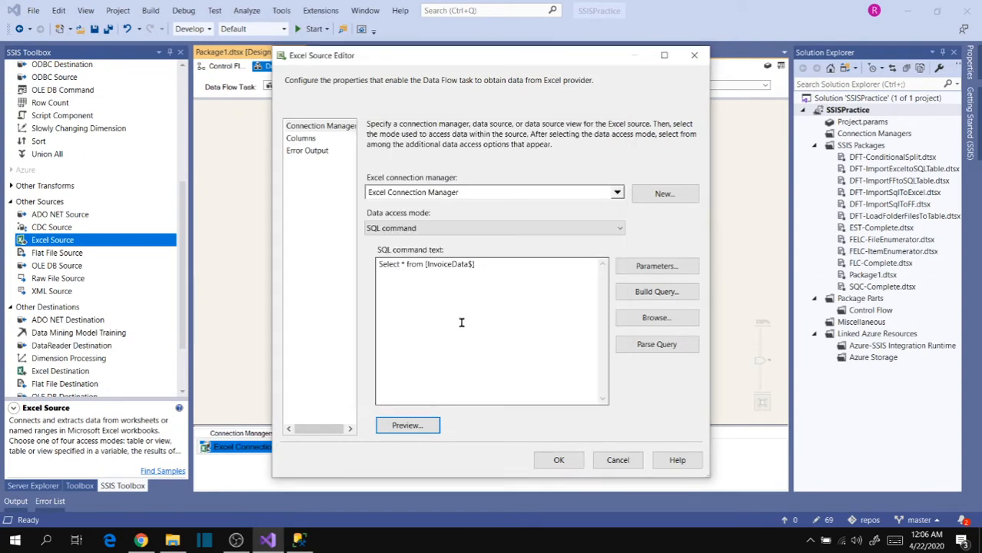
Replace the asterisk in the query with the Sale Key, Customer Key and City Key columns, and try to preview the results.
click(407, 265)
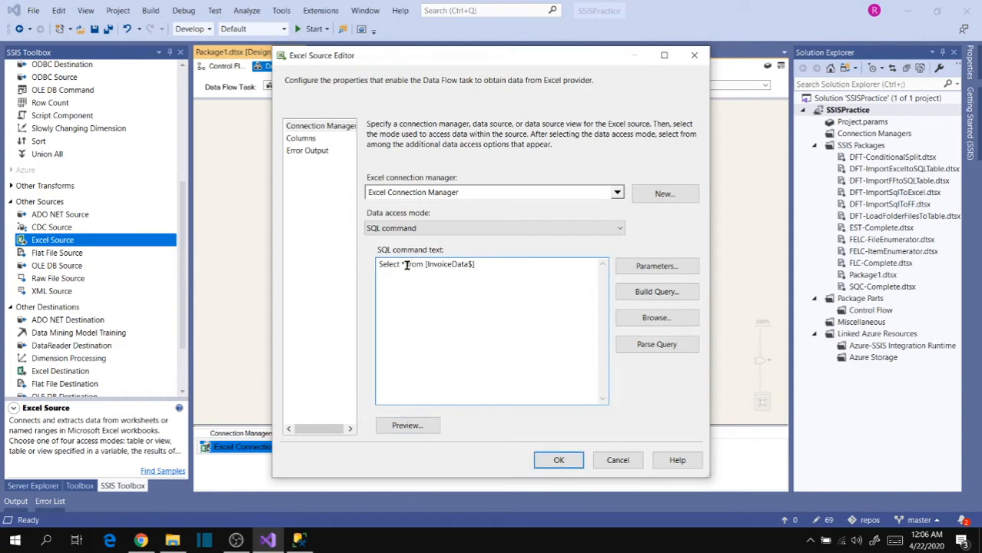
key(BackSpace)
text([Sale )
text(Key])
text(,[Custome)
text(r Key)
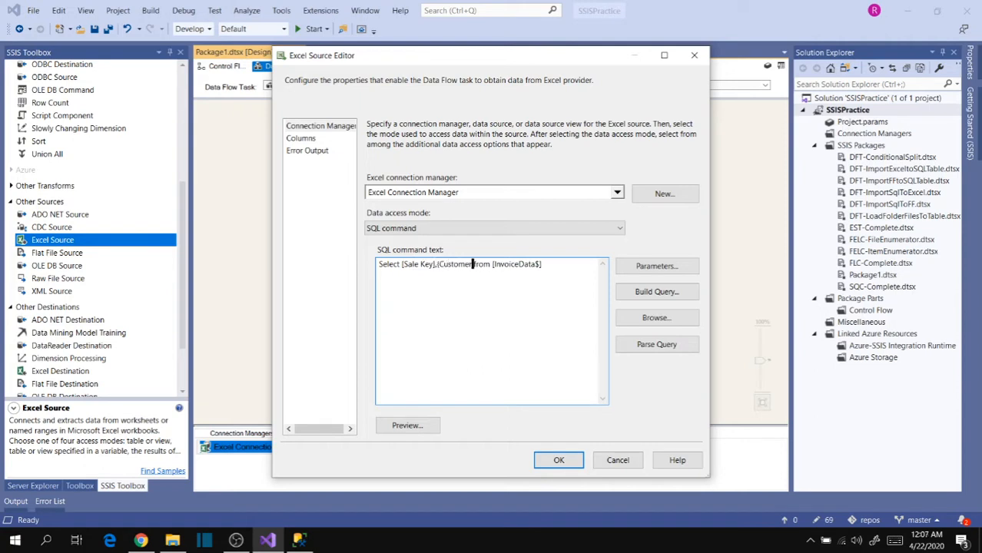
text(],)
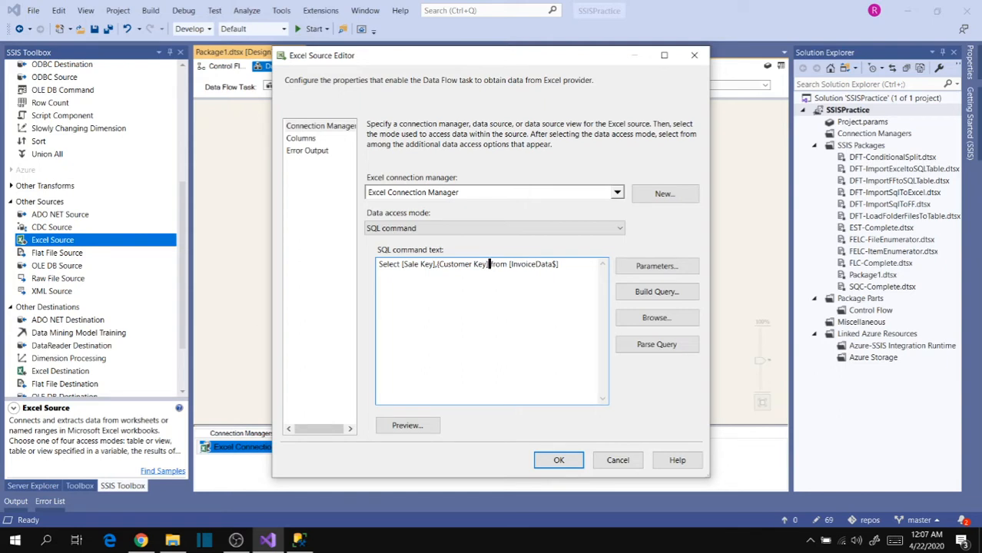
text( [City Key)
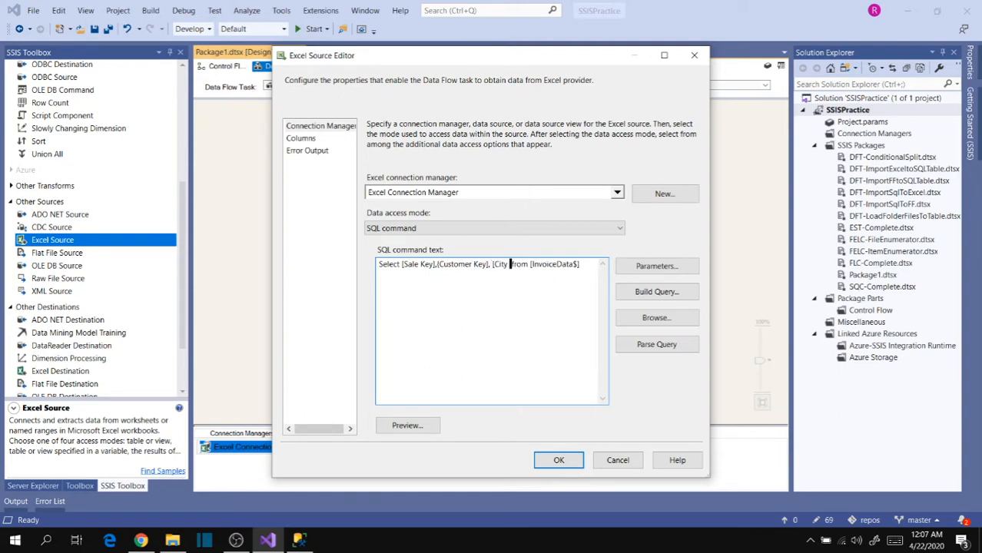
text(])
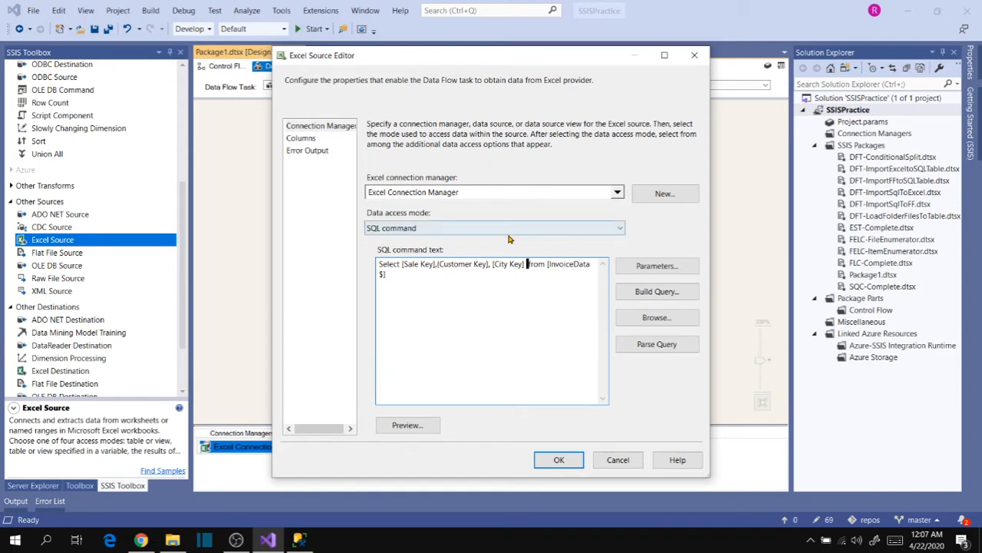
click(408, 425)
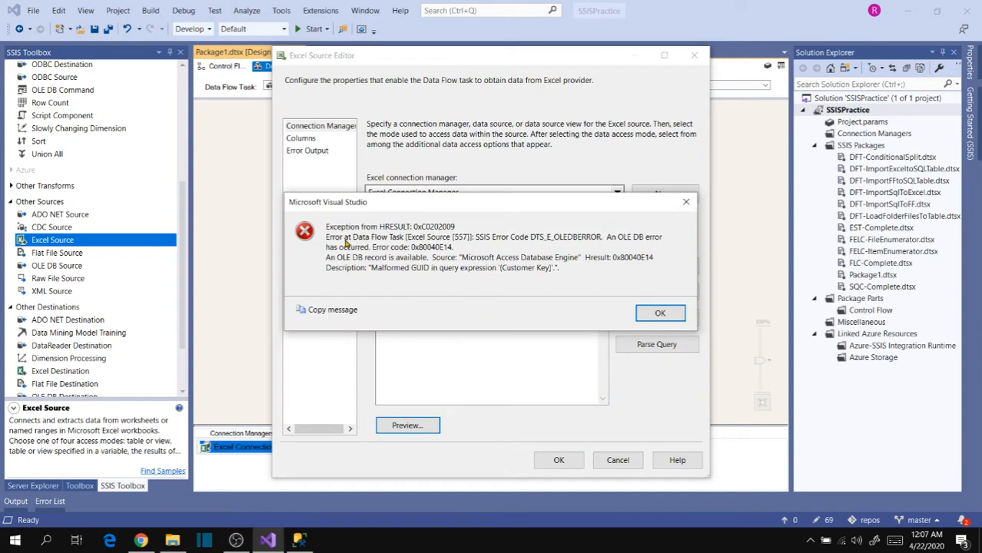
click(659, 315)
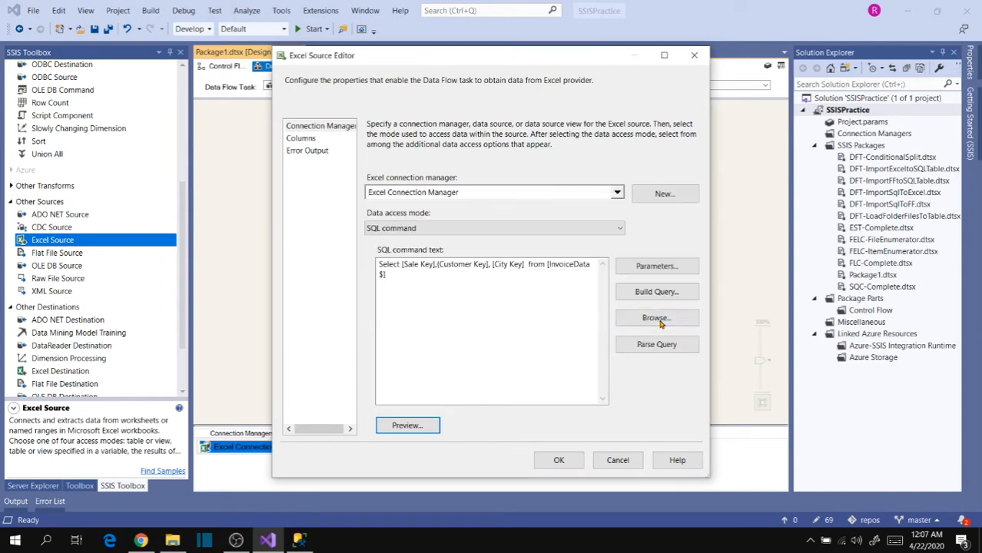
Correct the opening bracket before Customer Key in the query and preview the Sale Key, Customer Key and City Key results.
click(490, 265)
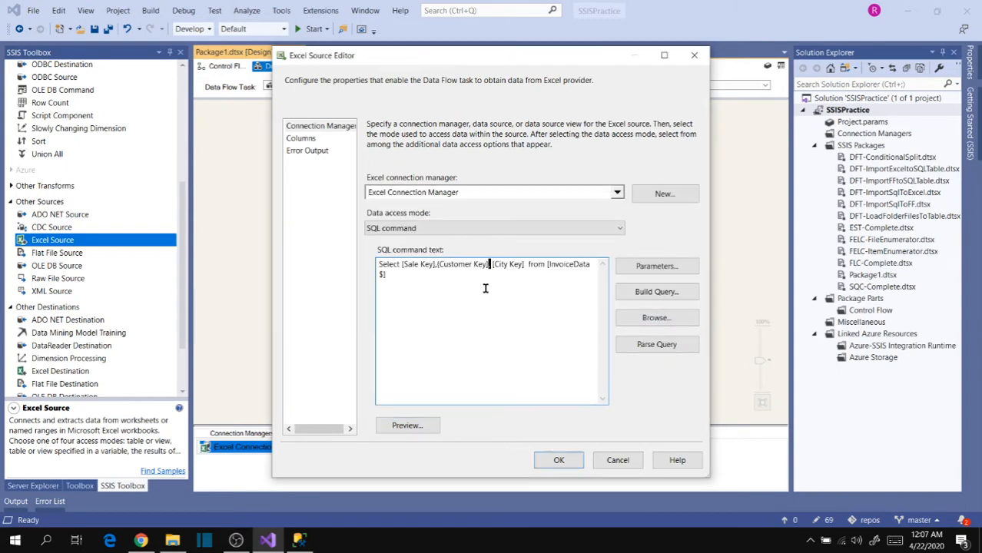
click(440, 265)
click(435, 421)
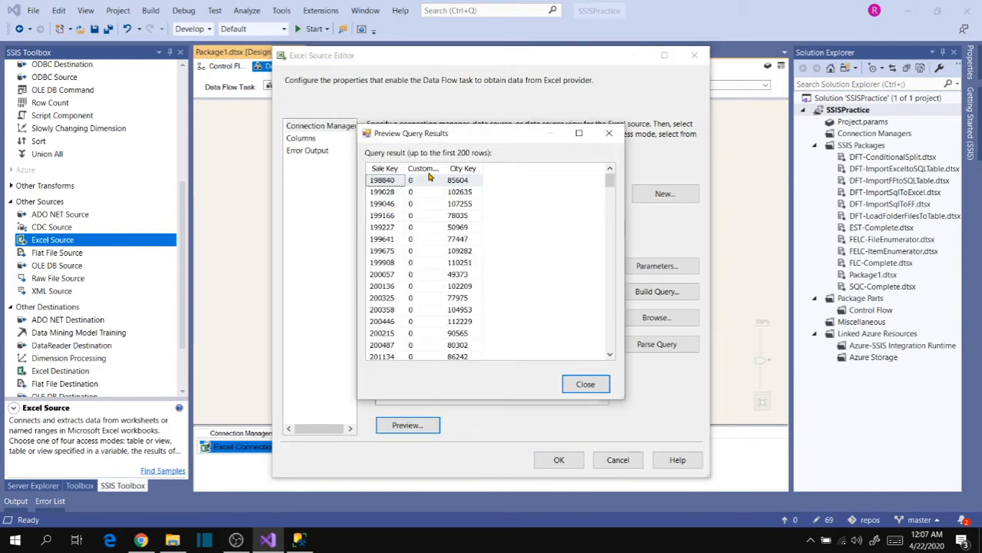
drag(405, 168, 485, 162)
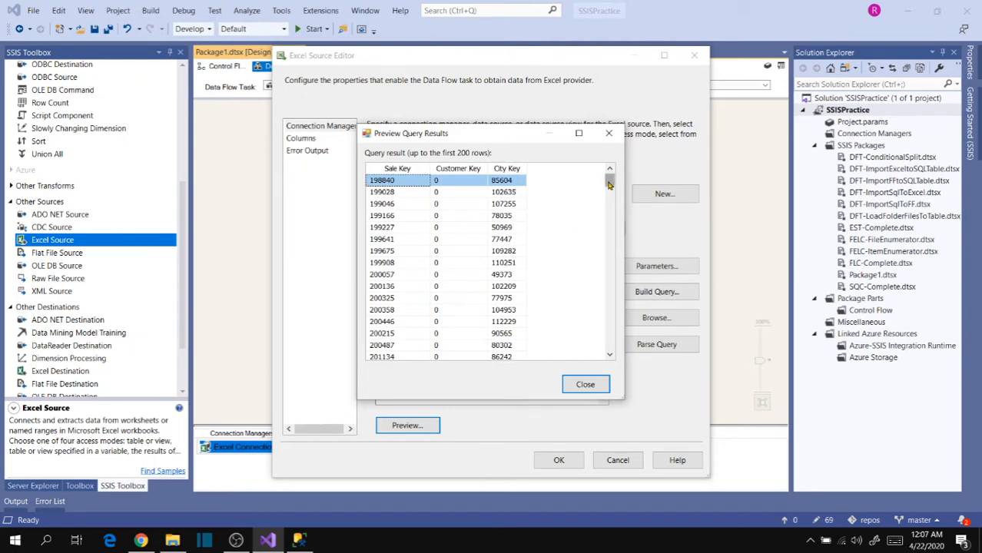
mouse_move(609, 184)
mouse_down()
mouse_move(610, 340)
mouse_move(610, 180)
mouse_up()
click(586, 383)
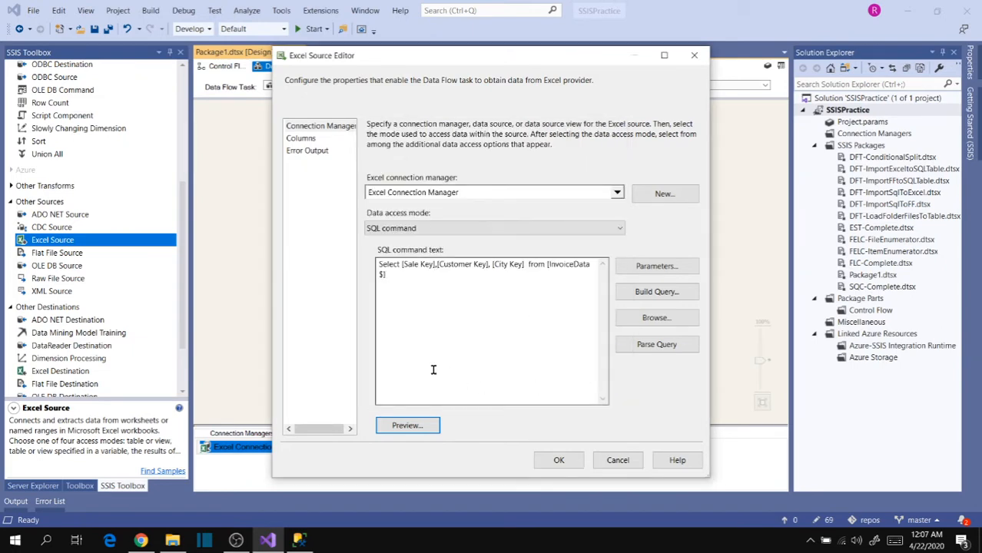
Replace the column list with an asterisk so the query reads "Select * from [InvoiceData$]", and preview all columns.
click(472, 307)
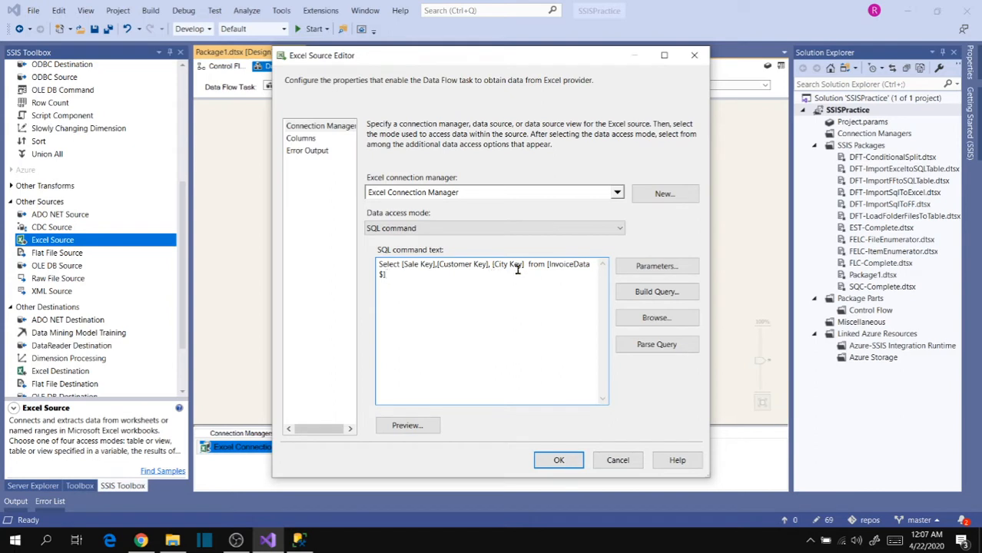
drag(527, 265, 401, 266)
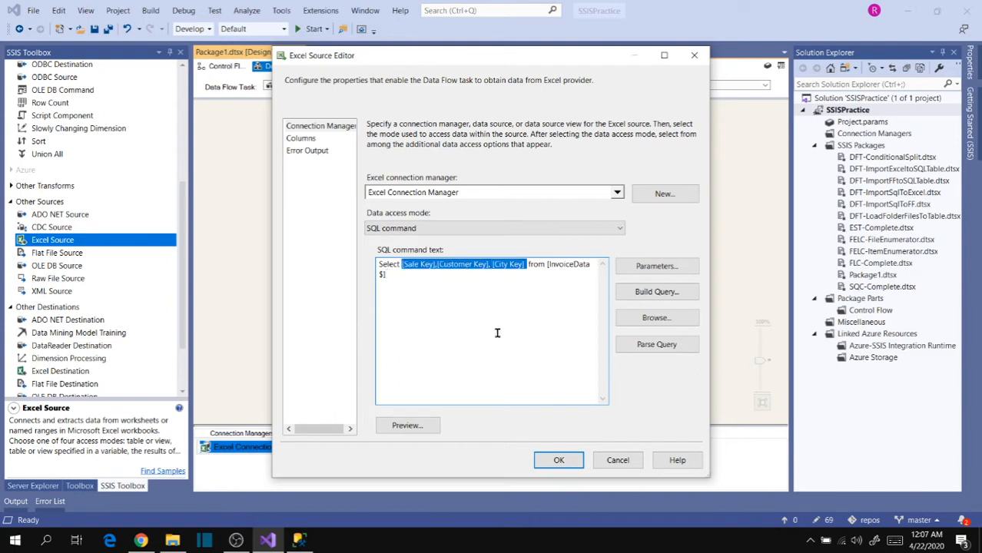
text(*)
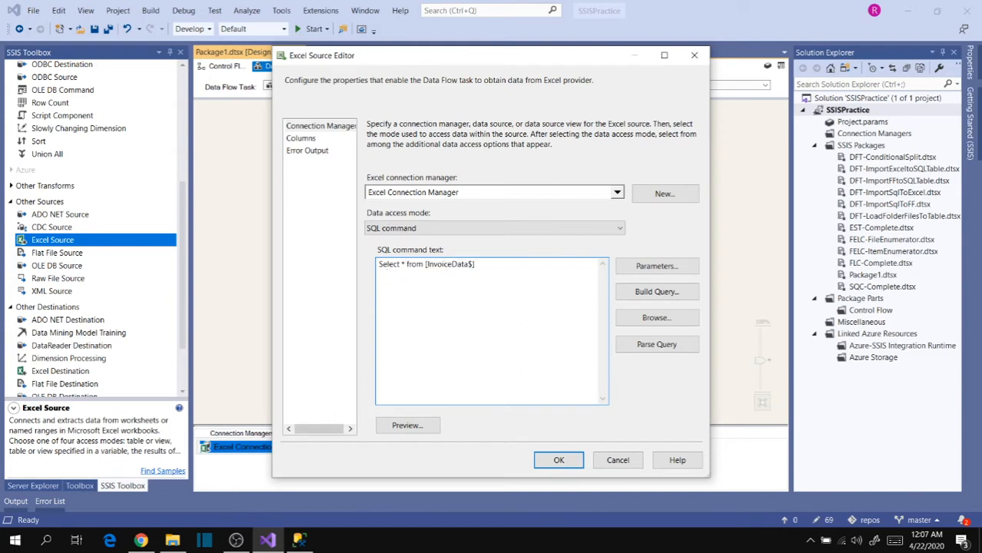
click(395, 429)
click(450, 266)
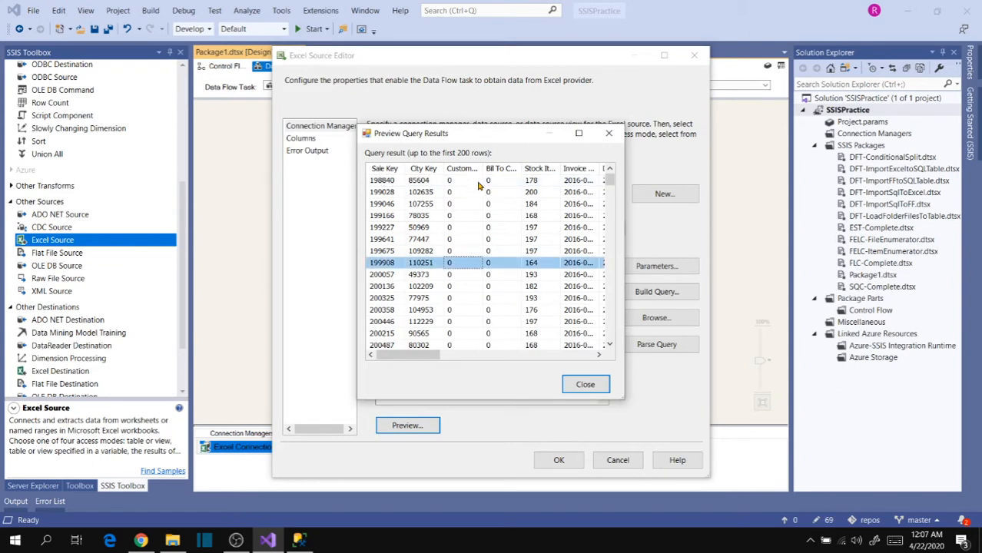
drag(484, 168, 527, 168)
scroll(466, 284, down, 6)
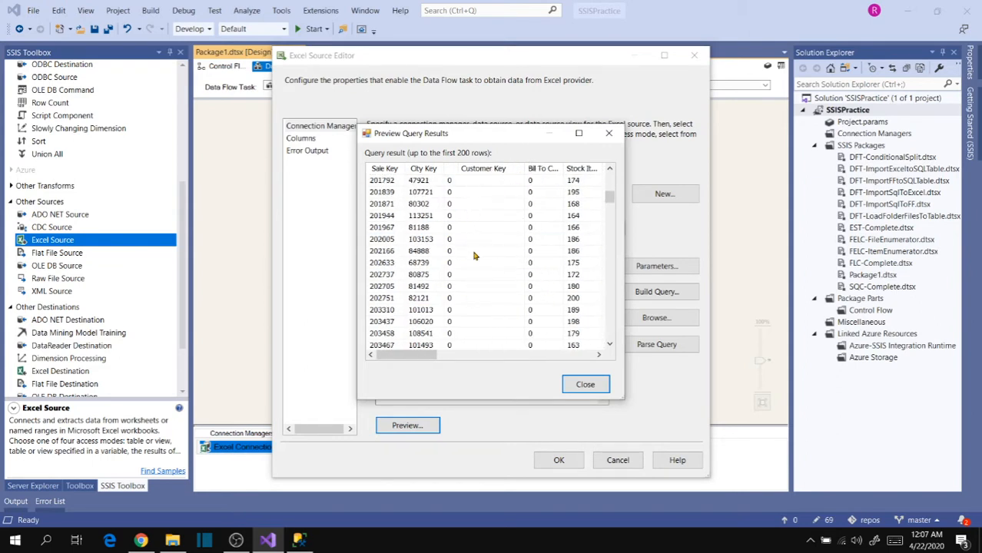
click(484, 183)
click(586, 385)
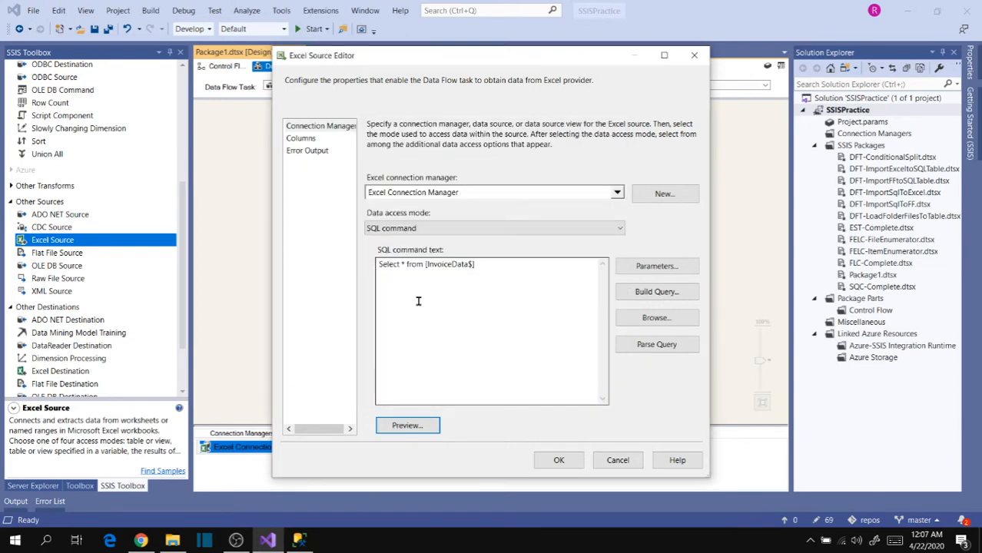
Replace the asterisk with [Sale Key], [Customer Key] and [City Key] in the query, and preview the results.
click(403, 263)
key(BackSpace)
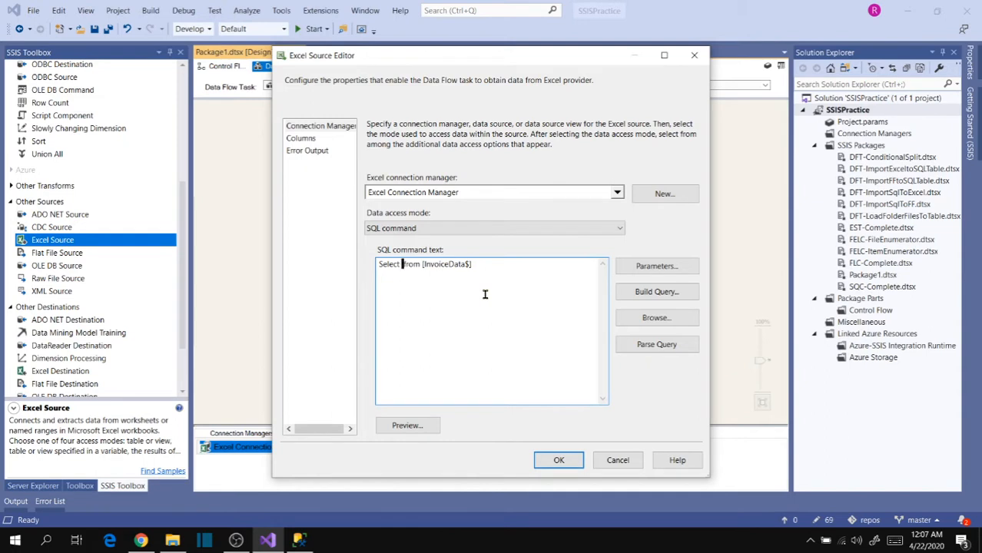
text([Sale Key],[Customer Key], [City Key])
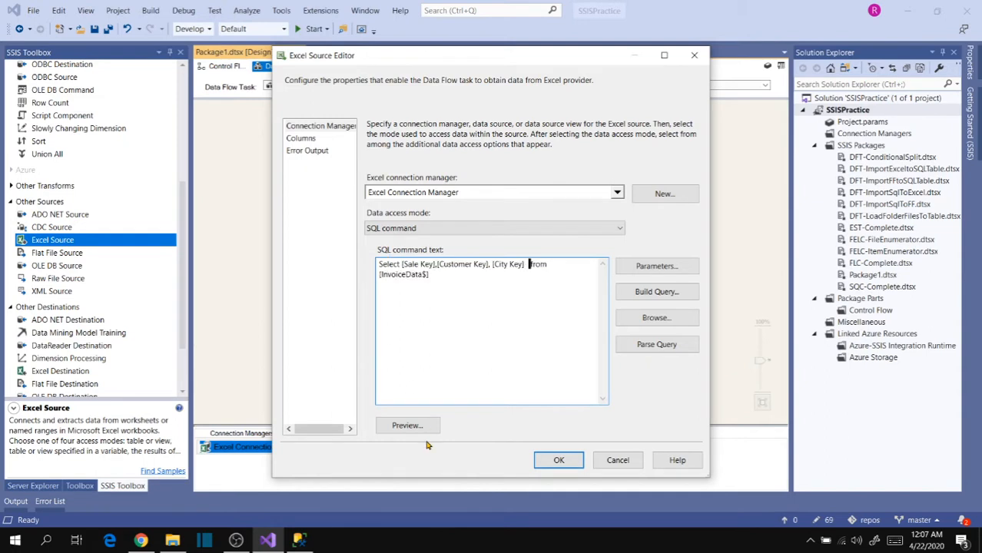
click(407, 426)
click(580, 384)
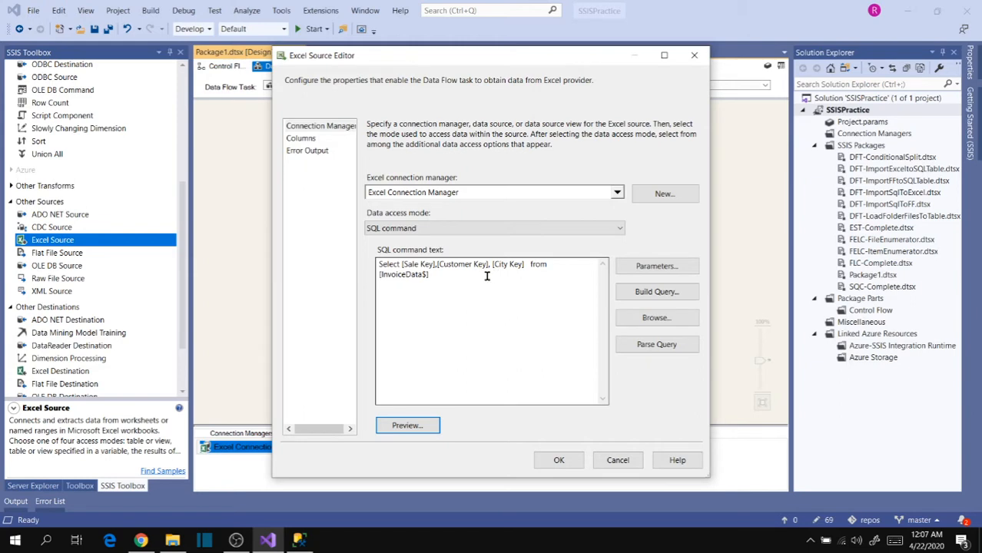
Restrict the query's source to the cell range A1:C1000 by changing the sheet reference to [InvoiceData$A1:C1000].
click(428, 274)
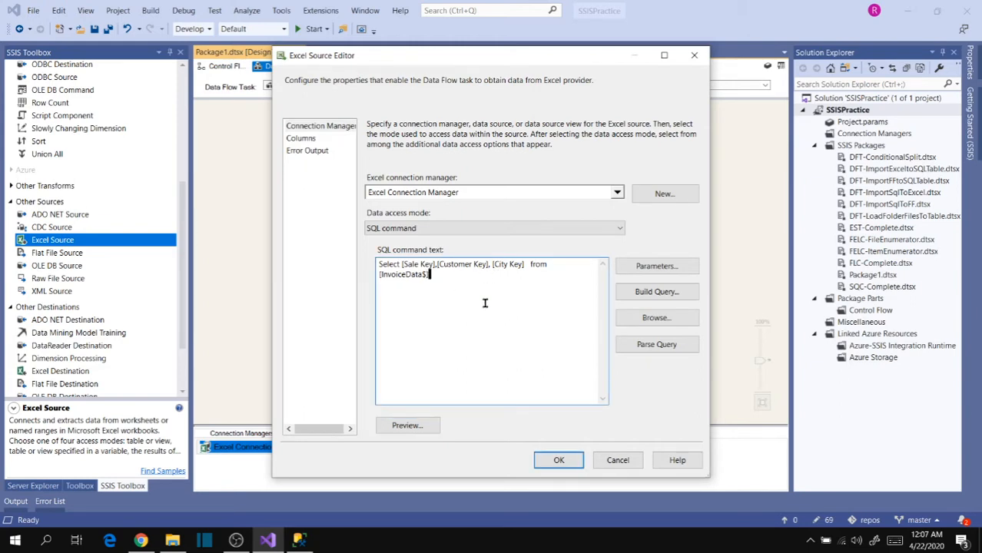
key(BackSpace)
text(A1:C100])
drag(460, 273, 421, 274)
click(458, 278)
drag(422, 274, 461, 274)
click(514, 297)
drag(425, 276, 454, 276)
click(476, 276)
Preview the three-column query on the restricted cell range.
drag(526, 265, 401, 265)
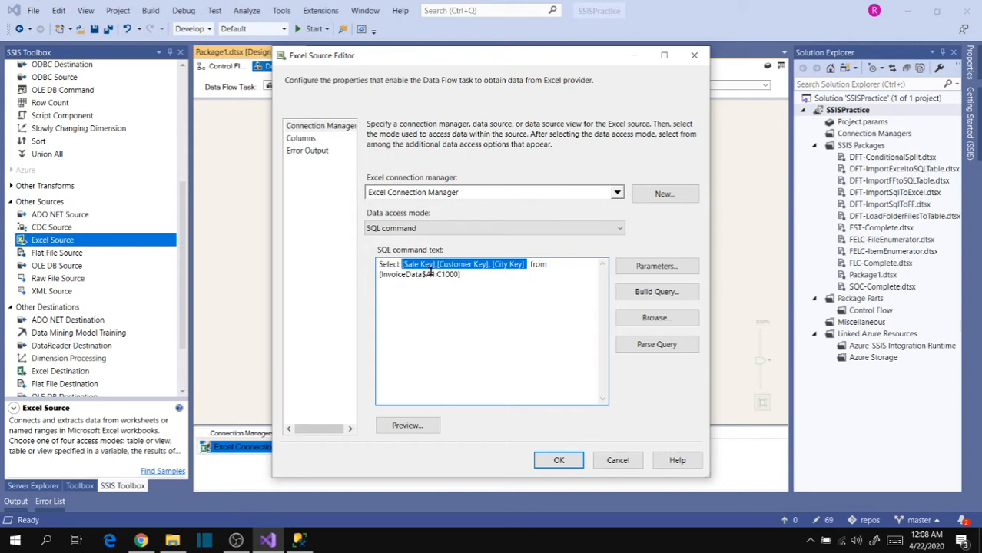
click(482, 279)
click(427, 427)
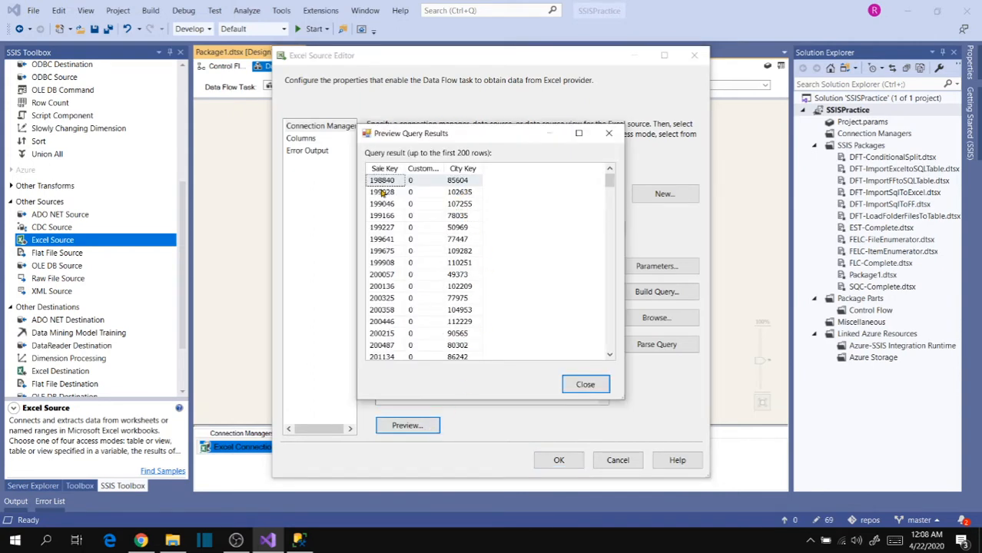
click(586, 385)
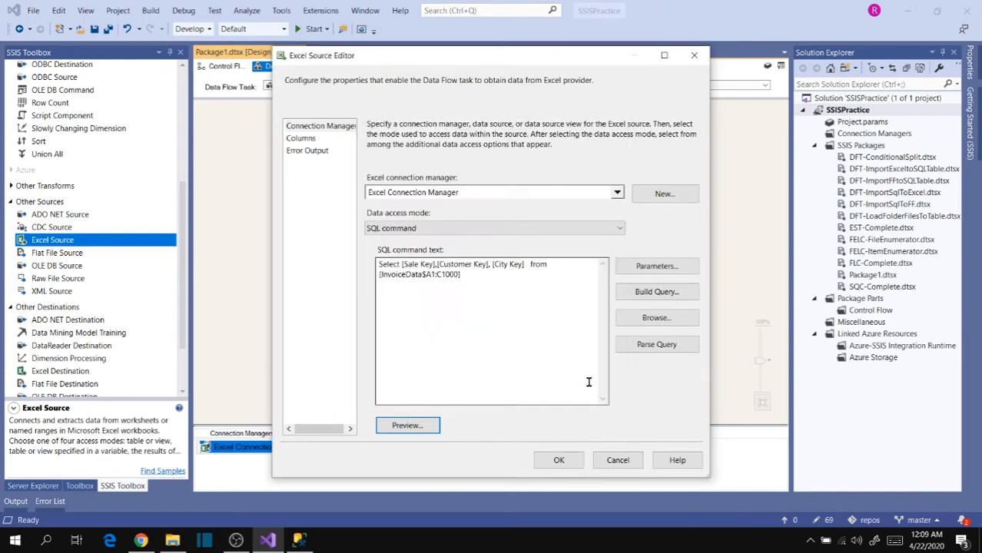
Replace the column list with an asterisk so the query reads "Select * from [InvoiceData$A1:C1000]", and preview the results.
click(469, 288)
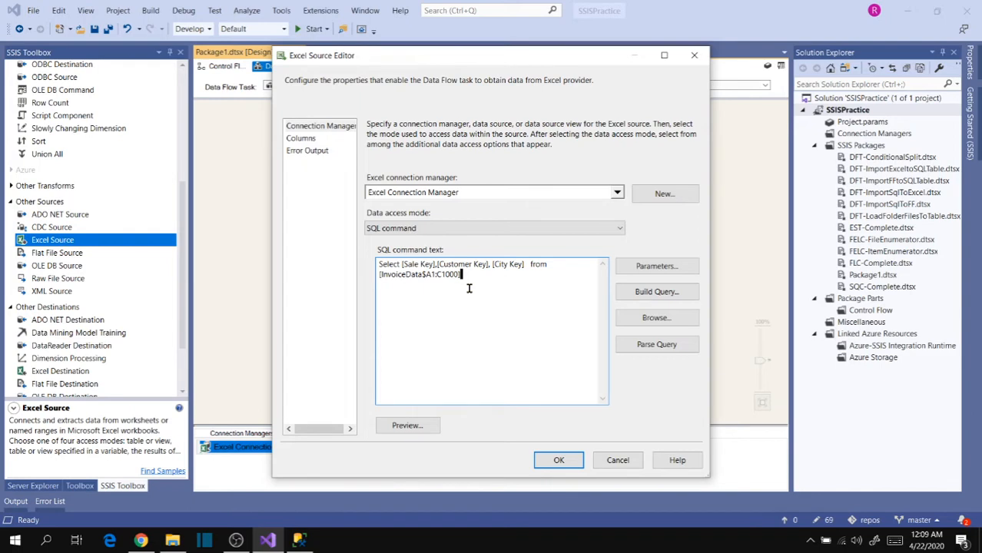
drag(529, 264, 401, 265)
key(Delete)
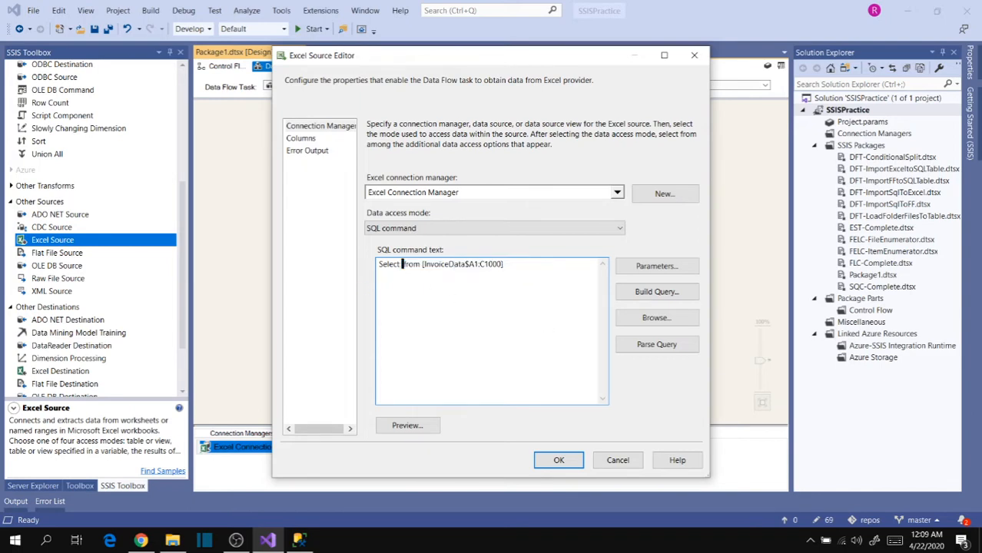
text(*)
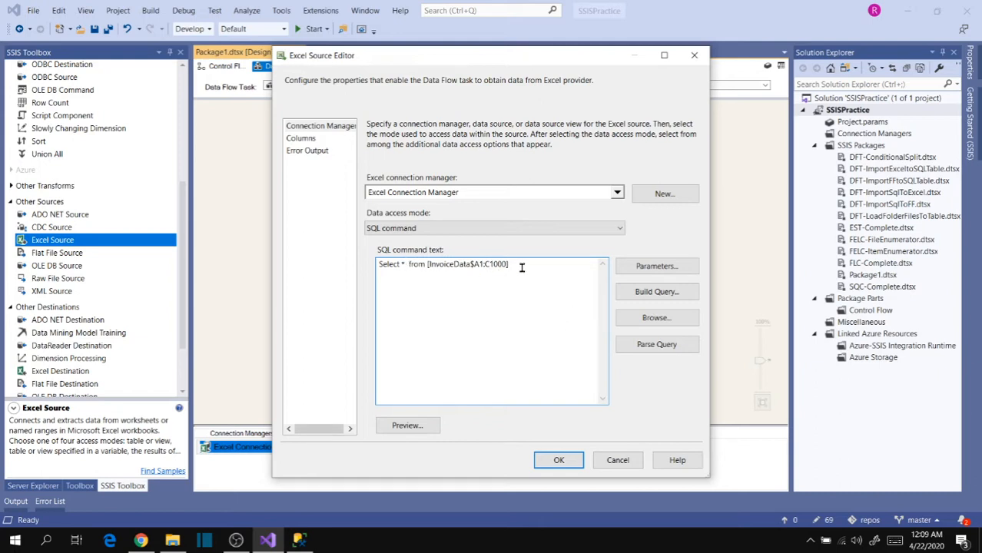
click(412, 428)
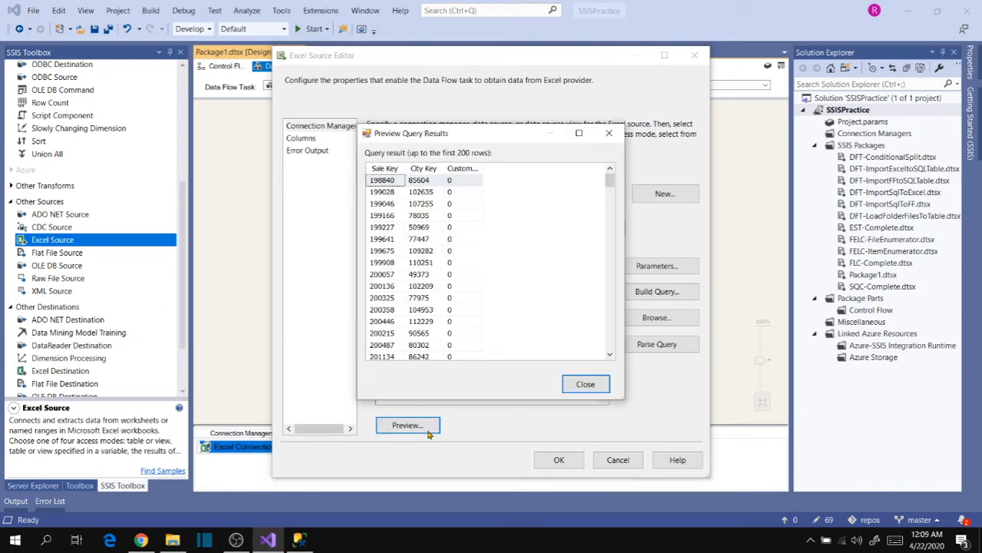
click(582, 383)
Remove the A1:C1000 cell range from the query so it selects from [InvoiceData$].
click(521, 270)
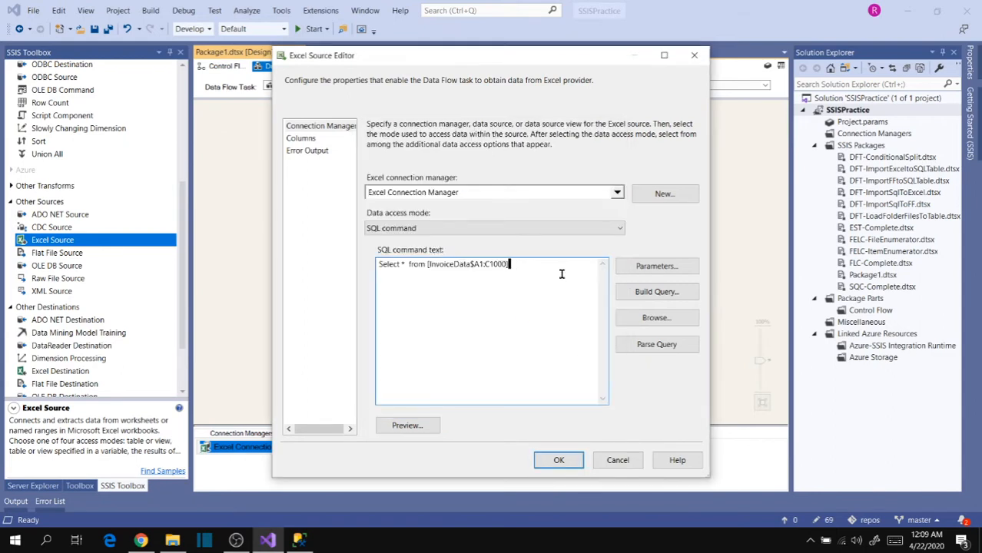
key(Left)
key(Left)
key(Left)
key(Left)
key(Left)
key(Left)
key(Left)
key(Left)
text($)
key(Delete)
key(Delete)
key(Delete)
key(Delete)
key(Delete)
key(Delete)
key(Delete)
Preview the whole-sheet query and save the Excel Source settings with its columns.
click(413, 427)
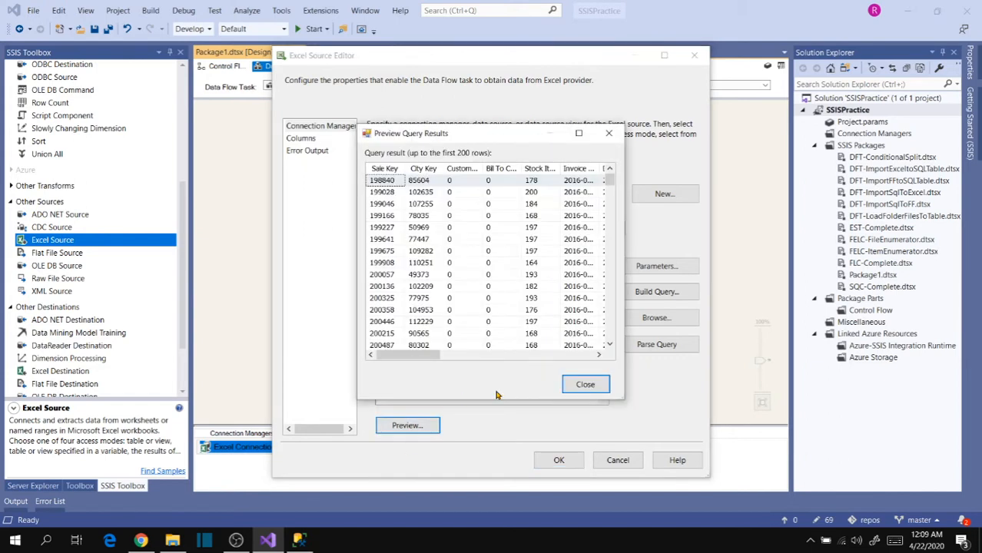
click(585, 385)
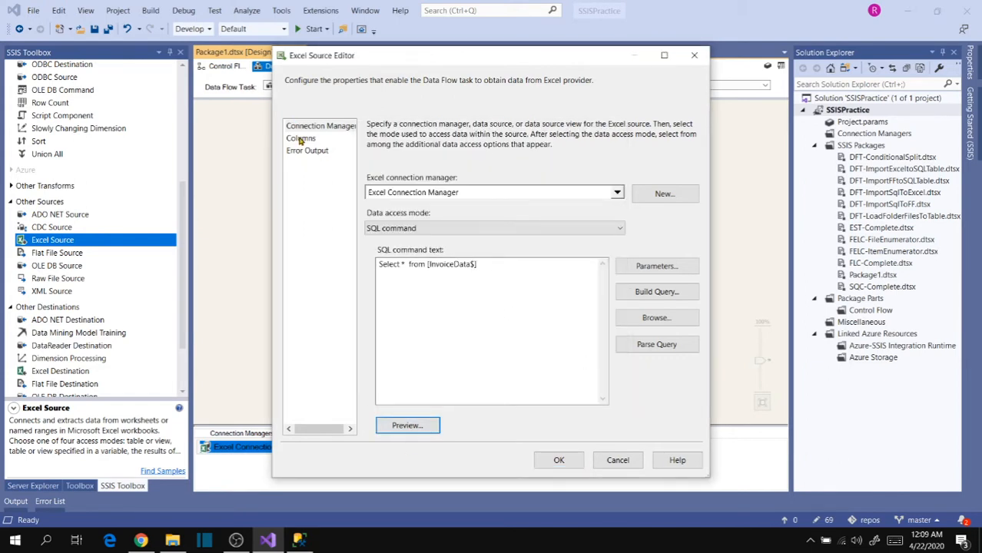
click(300, 139)
click(559, 460)
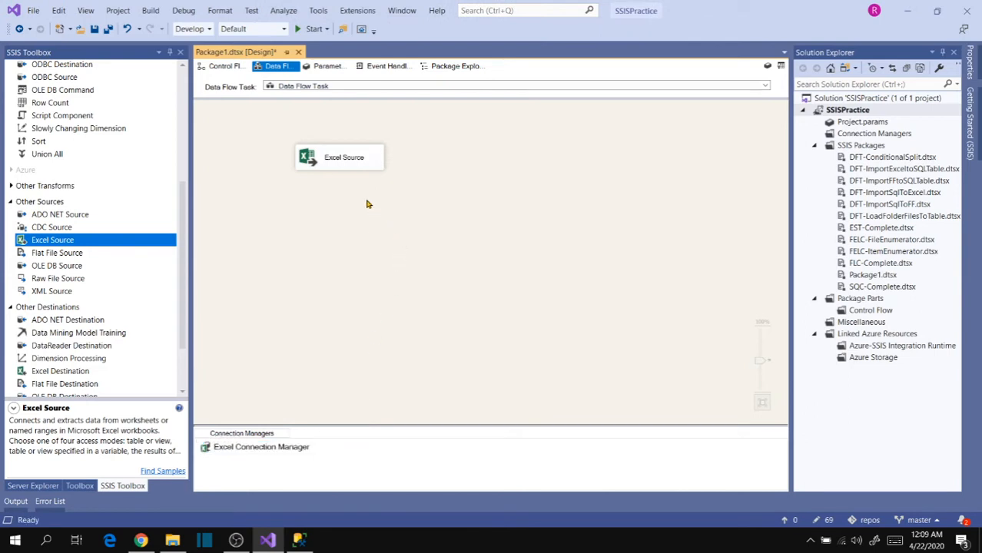
Reopen the Excel Source and examine its external and output column mappings and data types, such as Tax Amount.
click(346, 161)
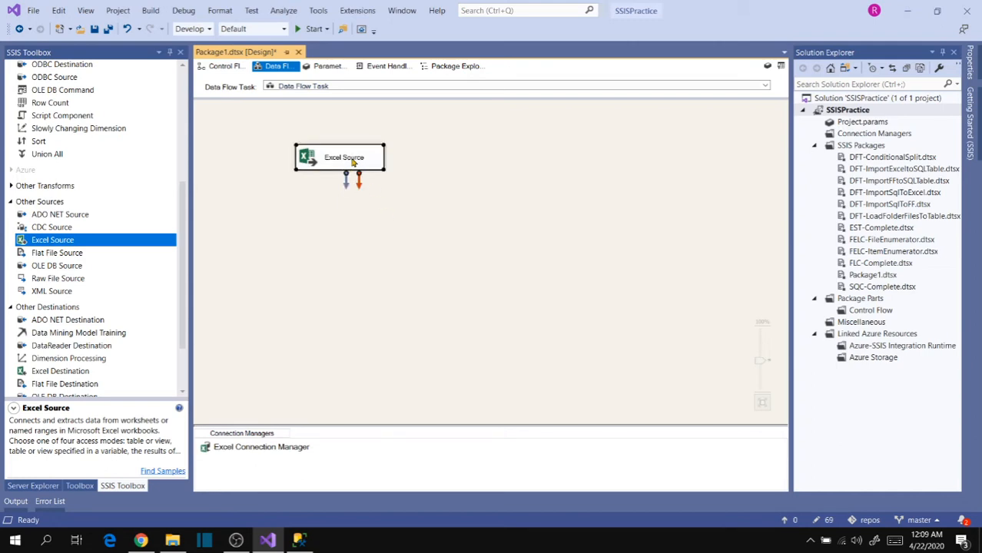
double_click(353, 163)
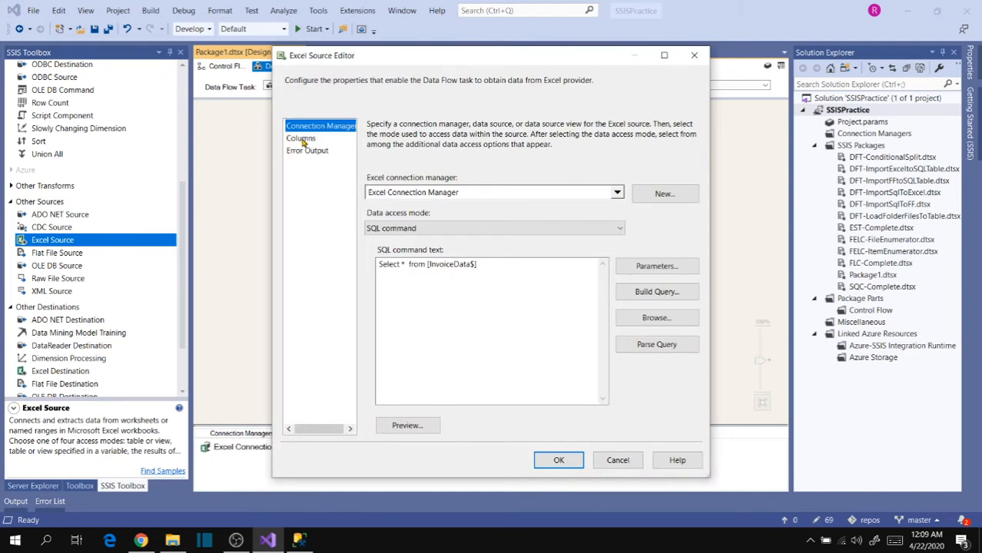
click(300, 138)
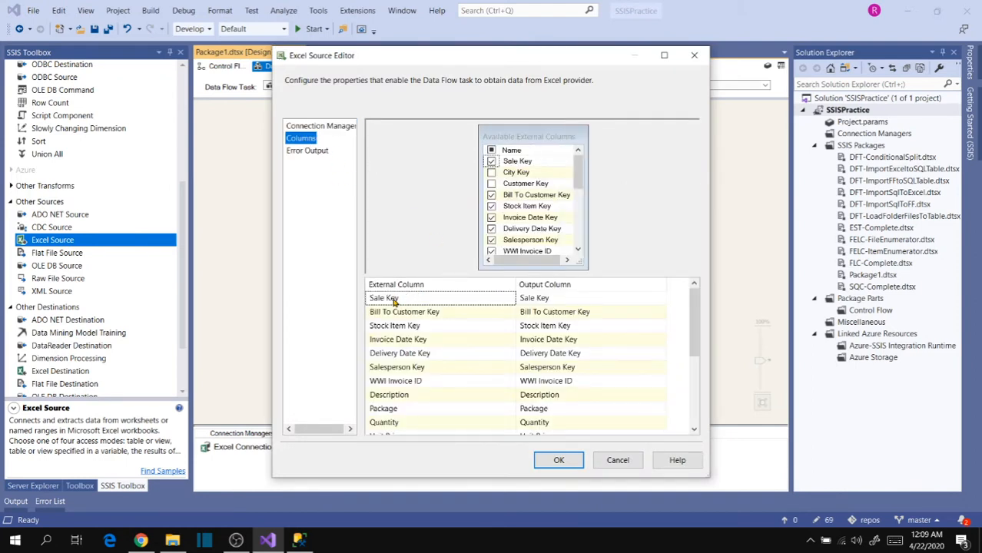
mouse_move(395, 301)
mouse_move(545, 302)
mouse_move(422, 319)
drag(692, 312, 691, 384)
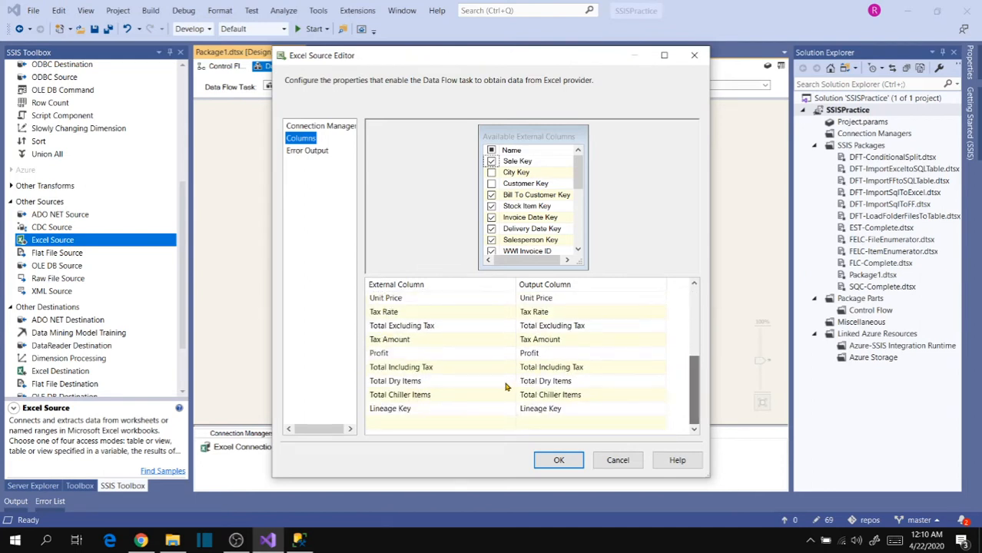
mouse_move(388, 346)
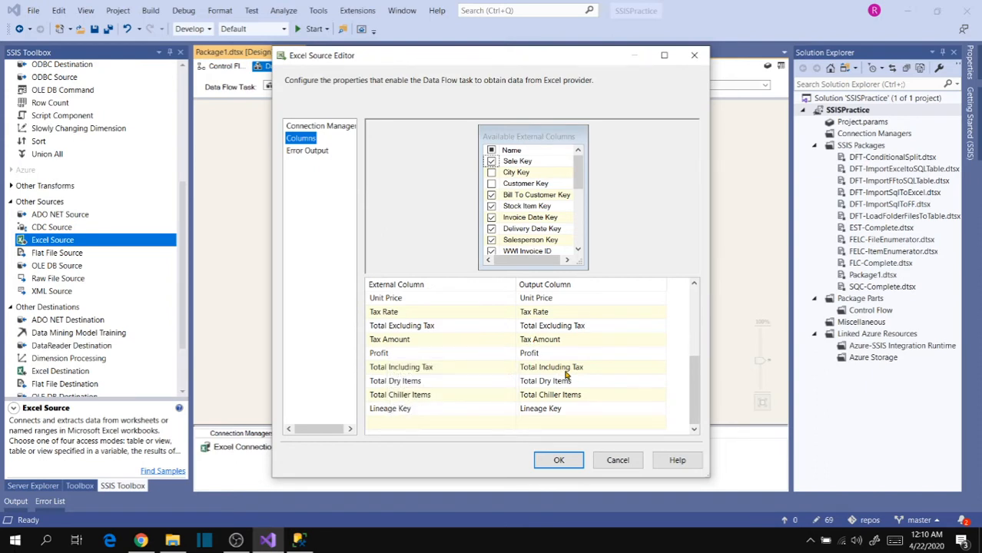
mouse_move(566, 371)
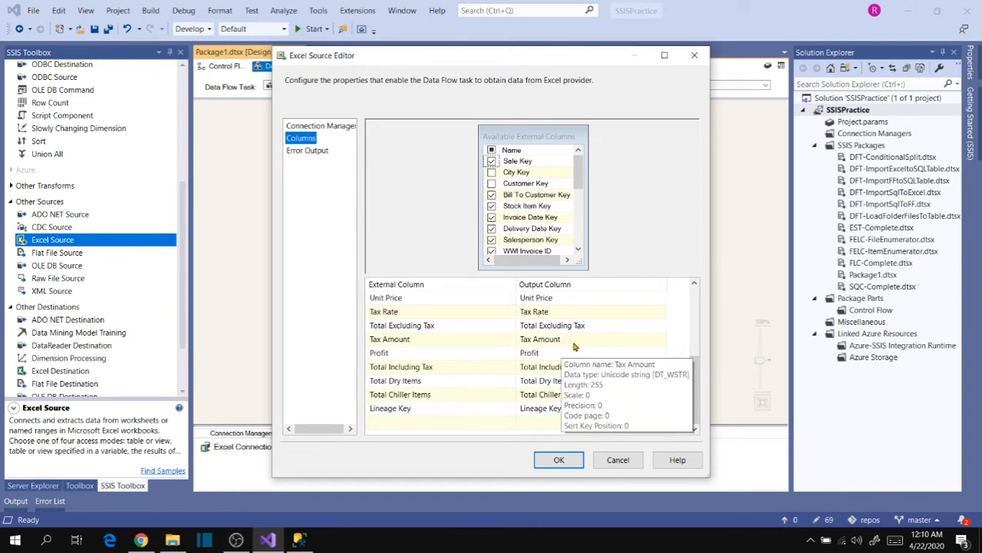
mouse_move(543, 343)
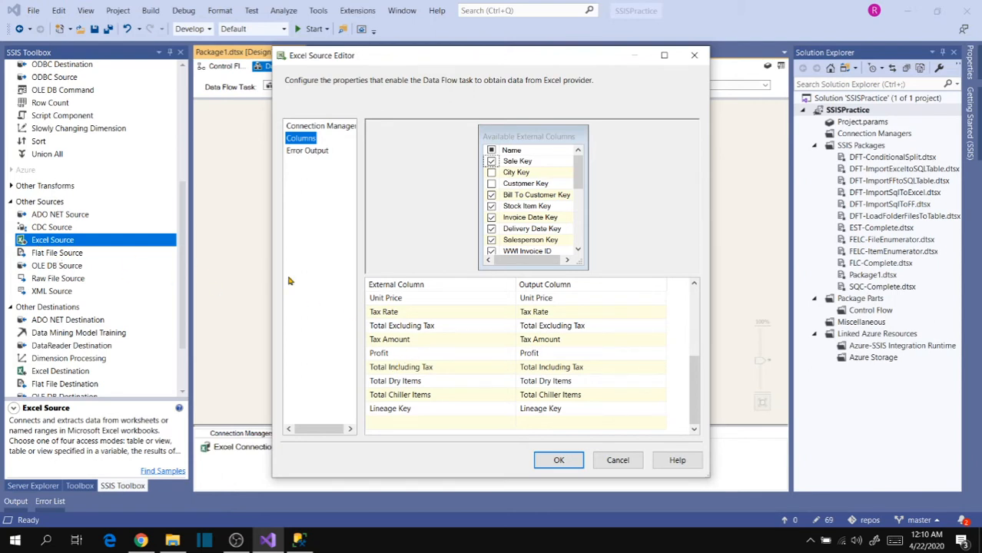
mouse_move(463, 352)
click(559, 460)
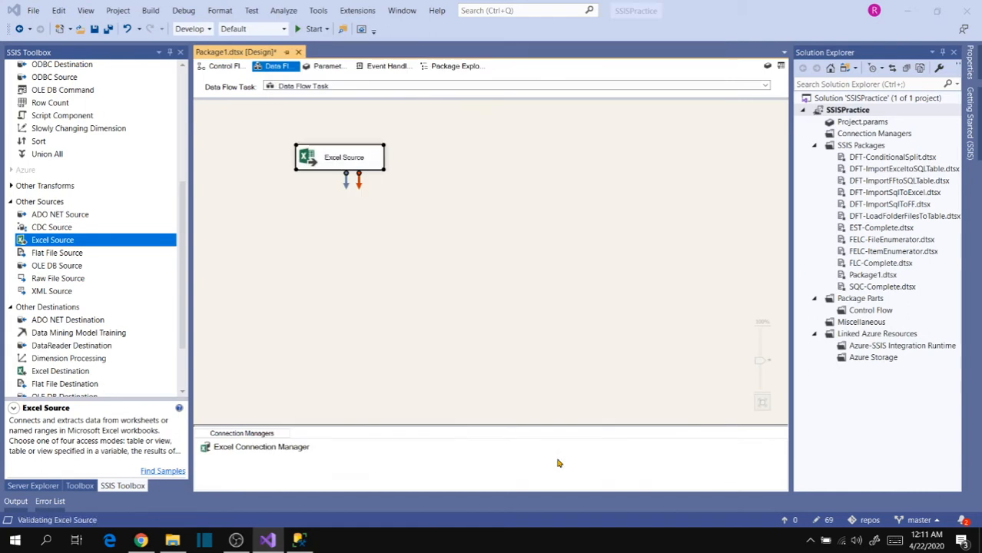
Open the Excel Source's advanced editor and review its component properties, column mappings and the output columns under Excel Source Output.
right_click(337, 159)
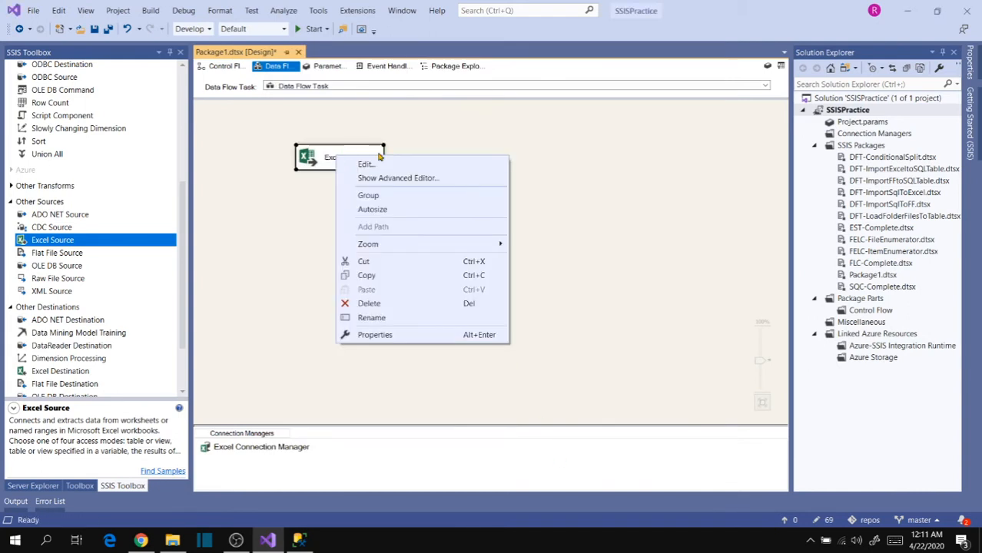
click(385, 179)
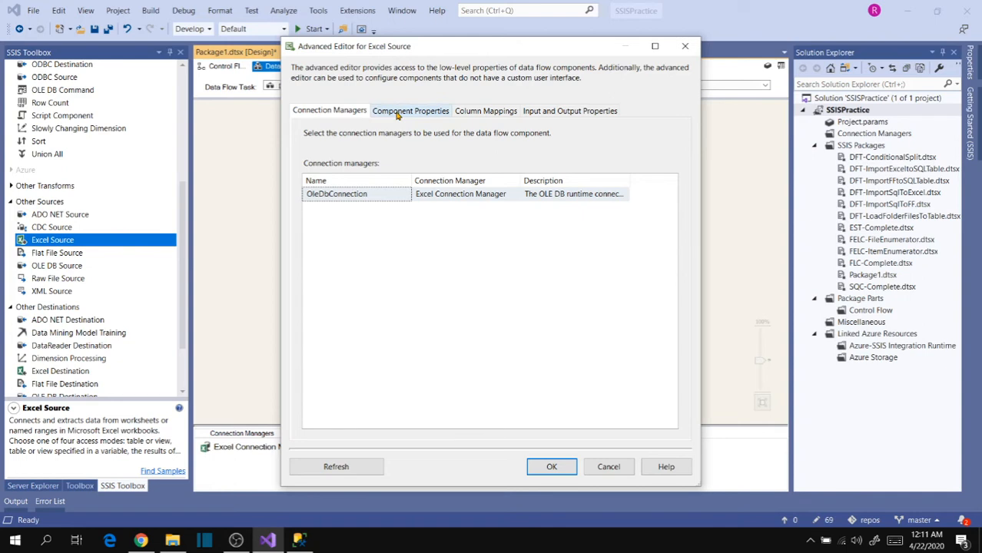
click(399, 112)
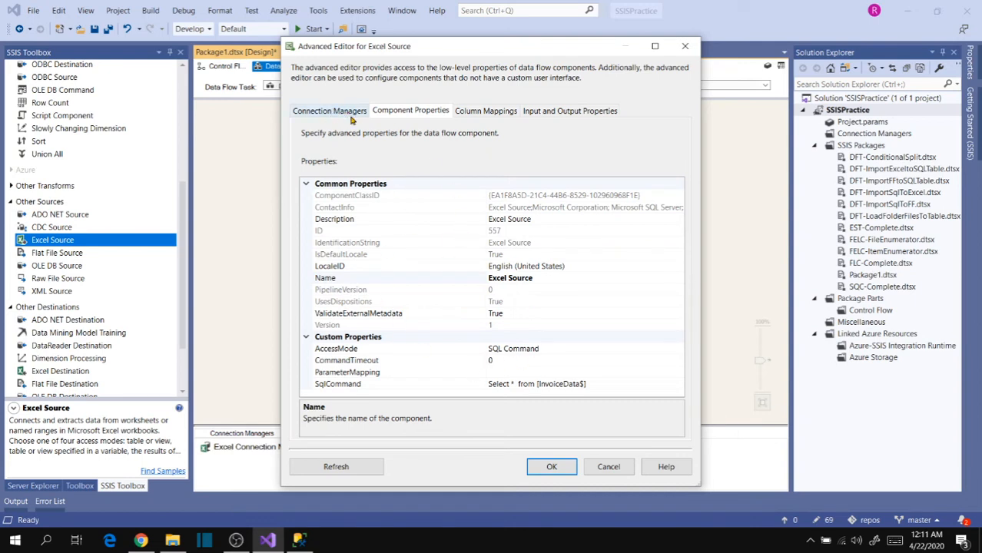
click(487, 112)
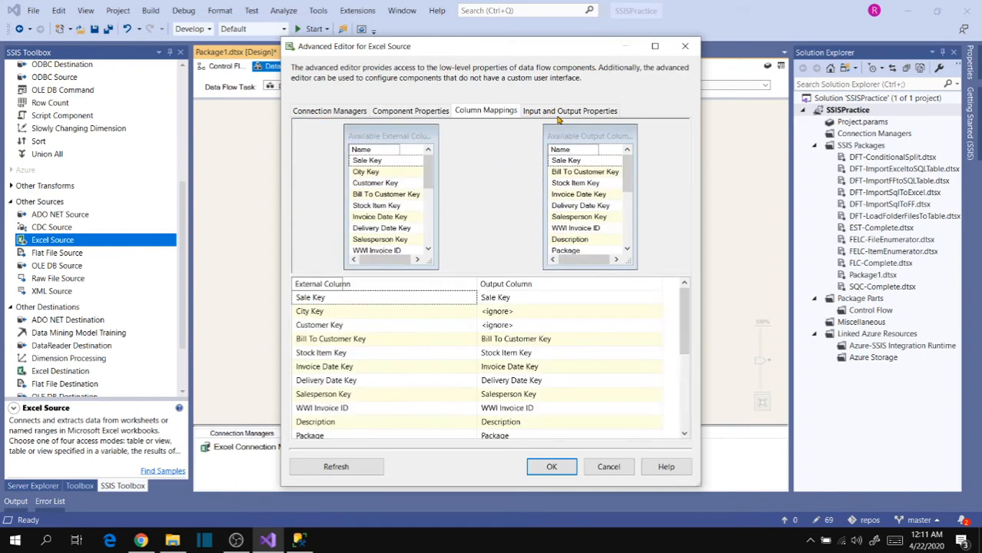
click(564, 113)
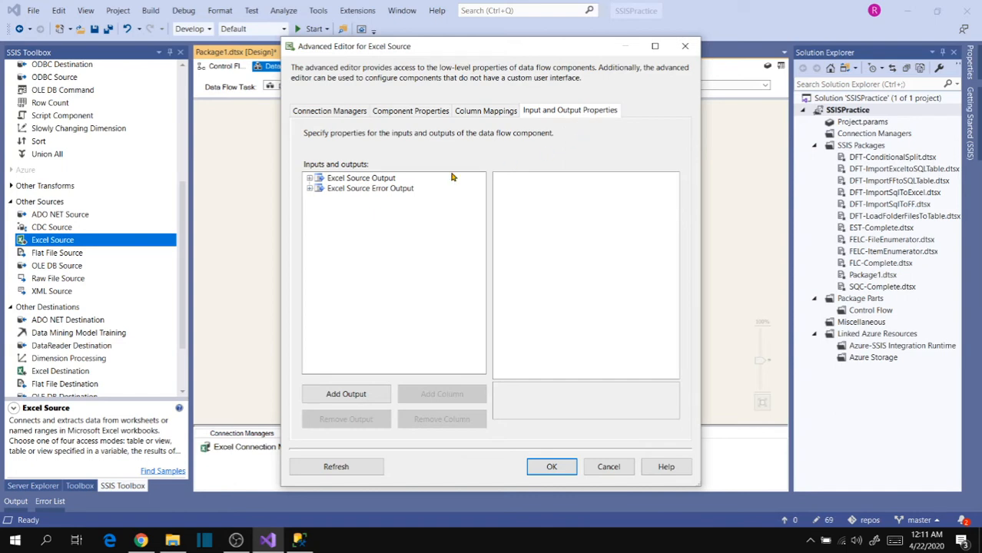
click(310, 180)
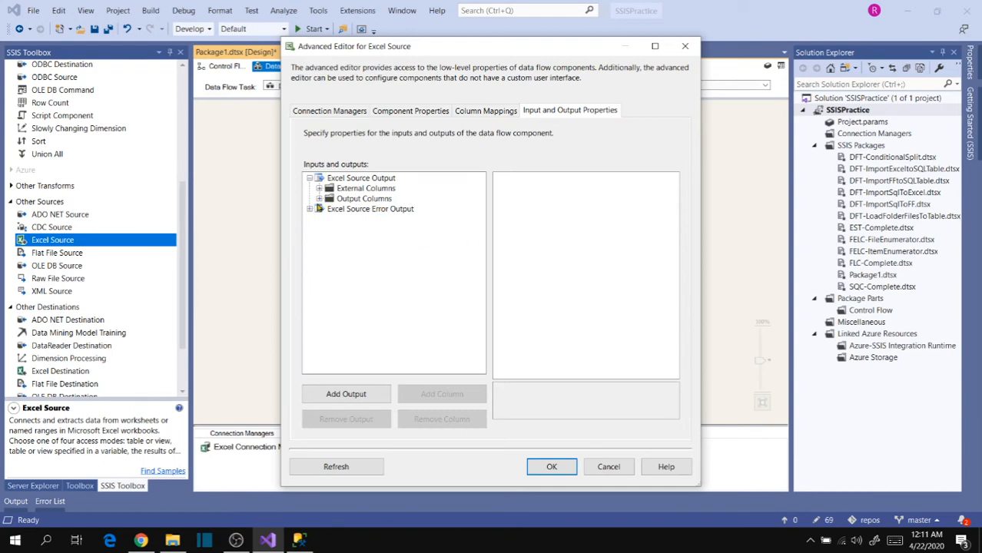
click(319, 199)
scroll(366, 203, up, 1)
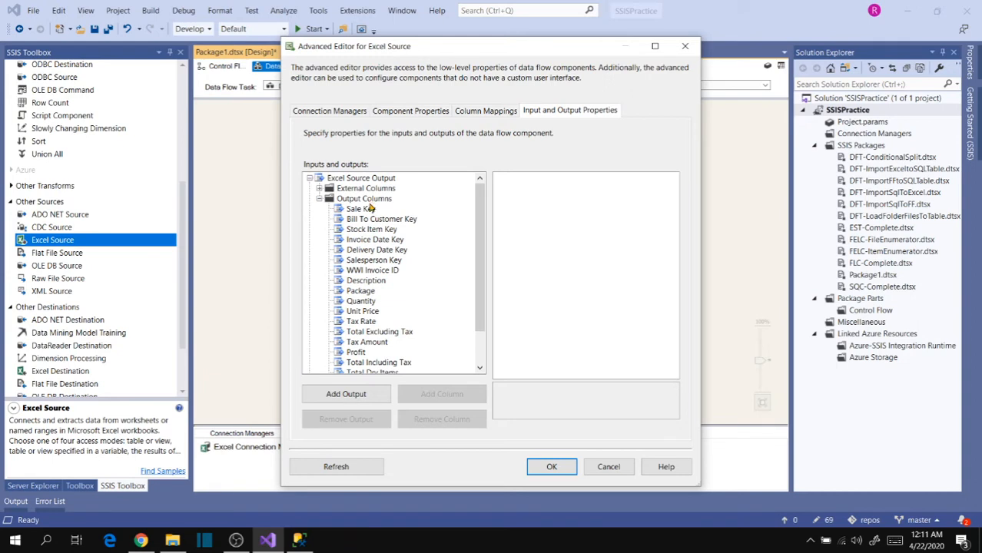
Expand the external columns and examine the data type choices of the external Sale Key column without changing them.
click(364, 193)
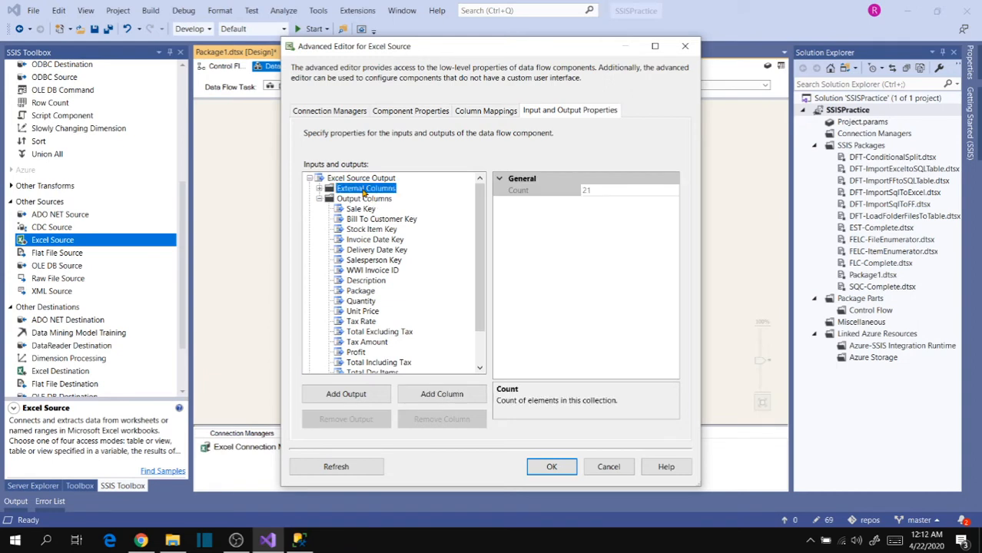
click(319, 188)
click(358, 191)
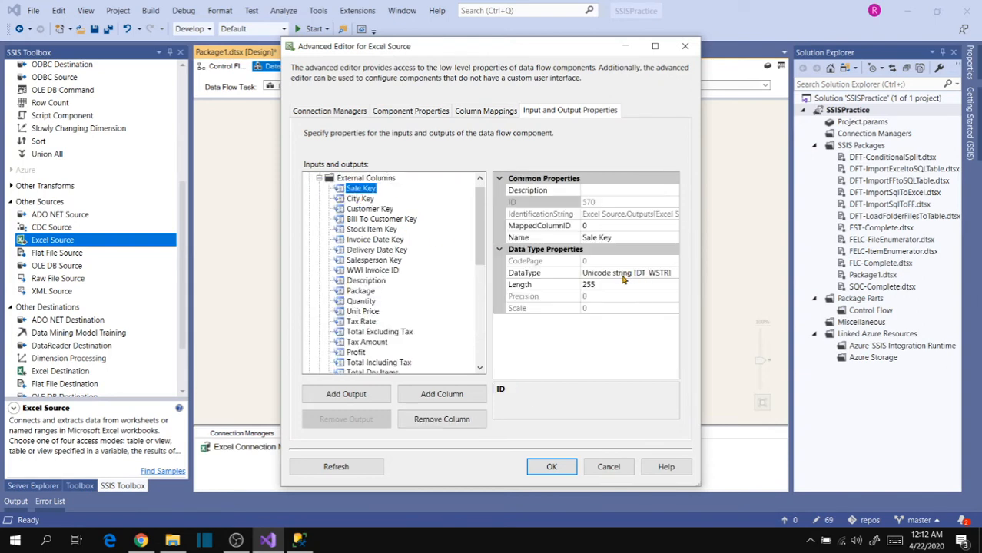
click(668, 276)
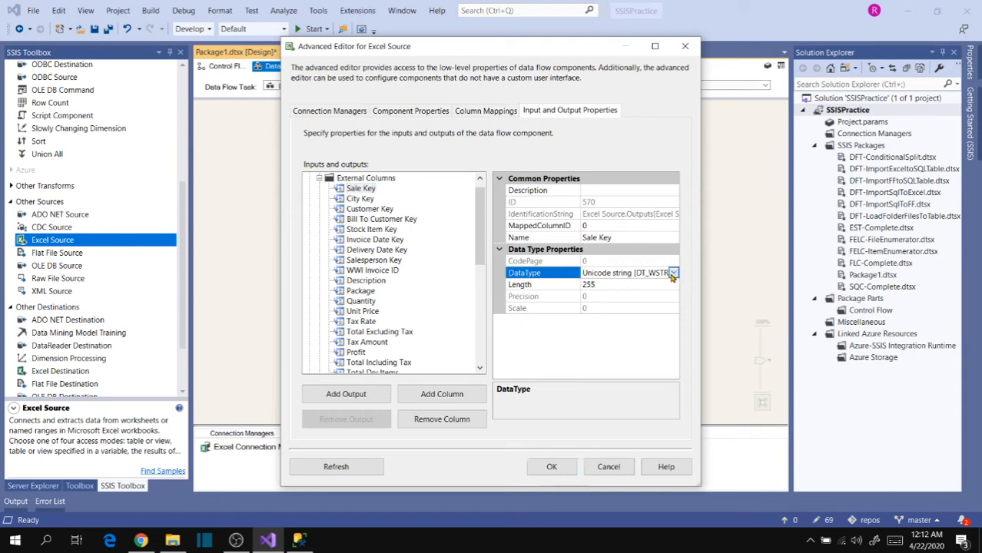
click(673, 274)
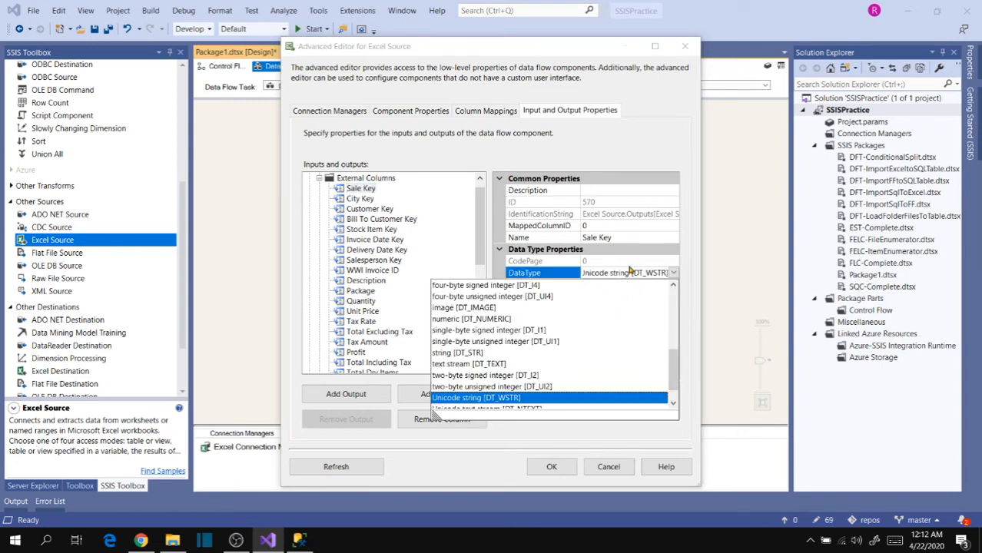
click(696, 271)
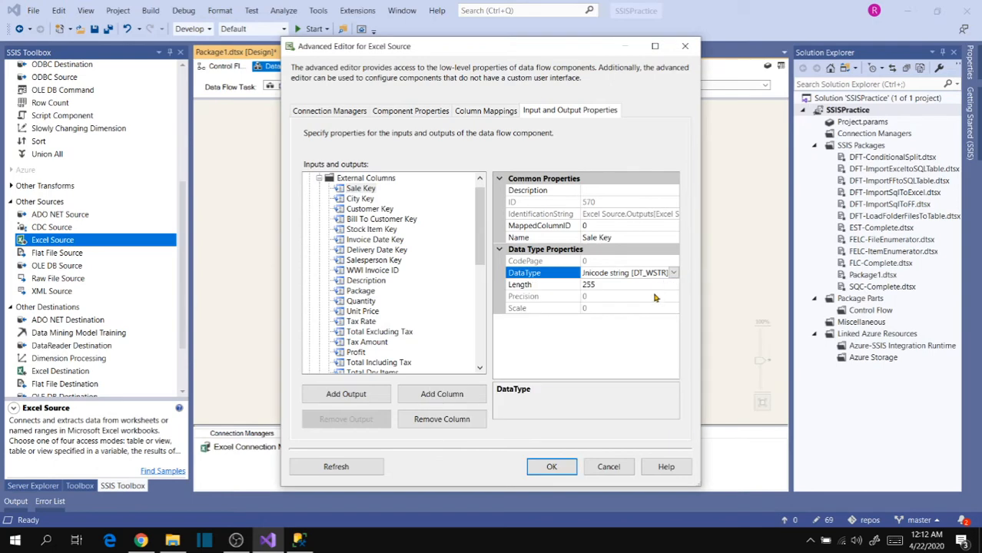
scroll(401, 262, up, 1)
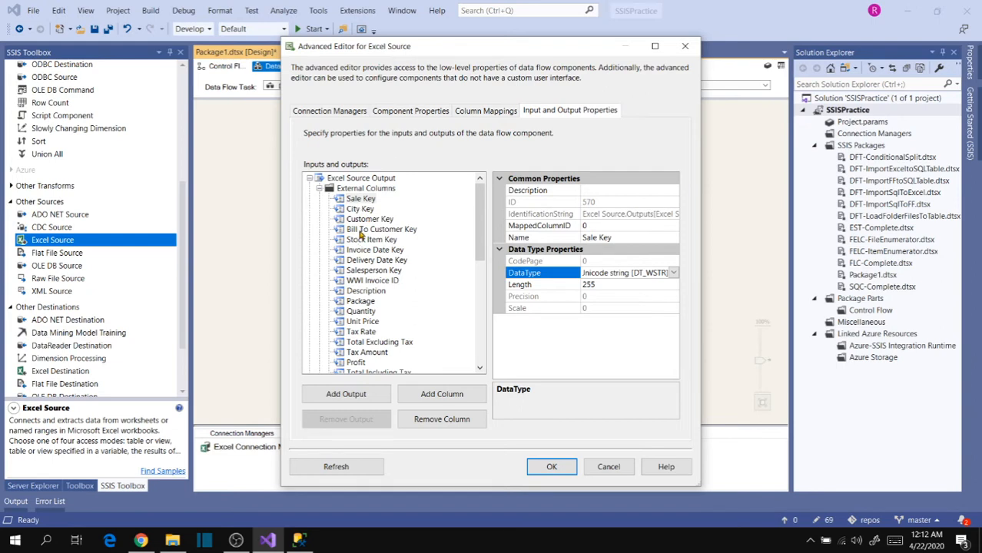
click(318, 191)
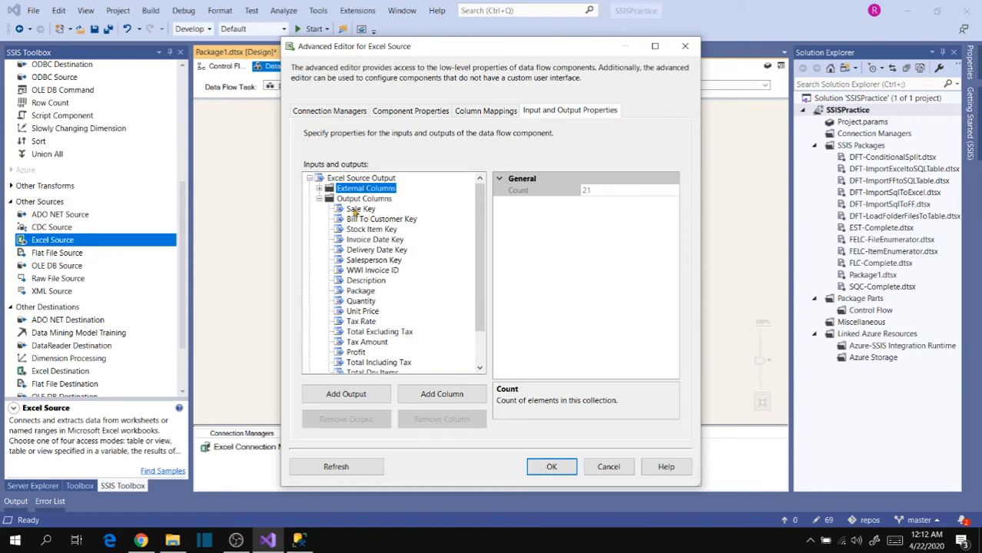
Set the data type of the Sale Key output column to eight-byte signed integer [DT_I8].
click(355, 212)
drag(675, 315, 673, 355)
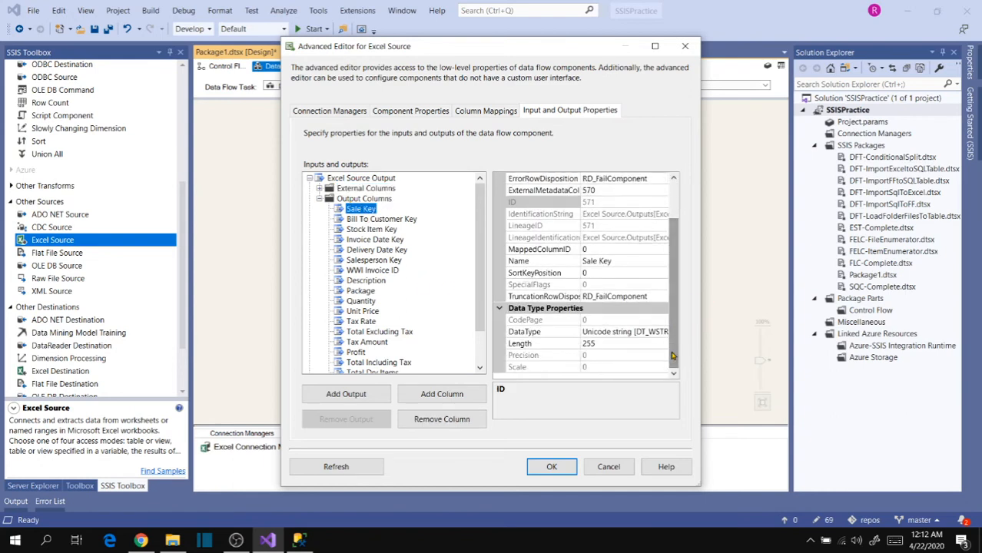
click(653, 332)
click(663, 332)
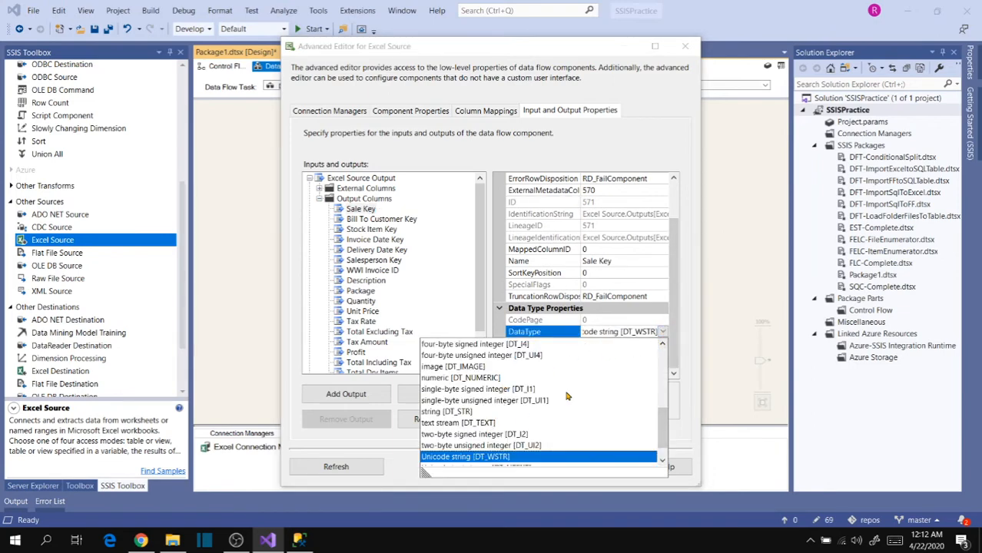
click(634, 333)
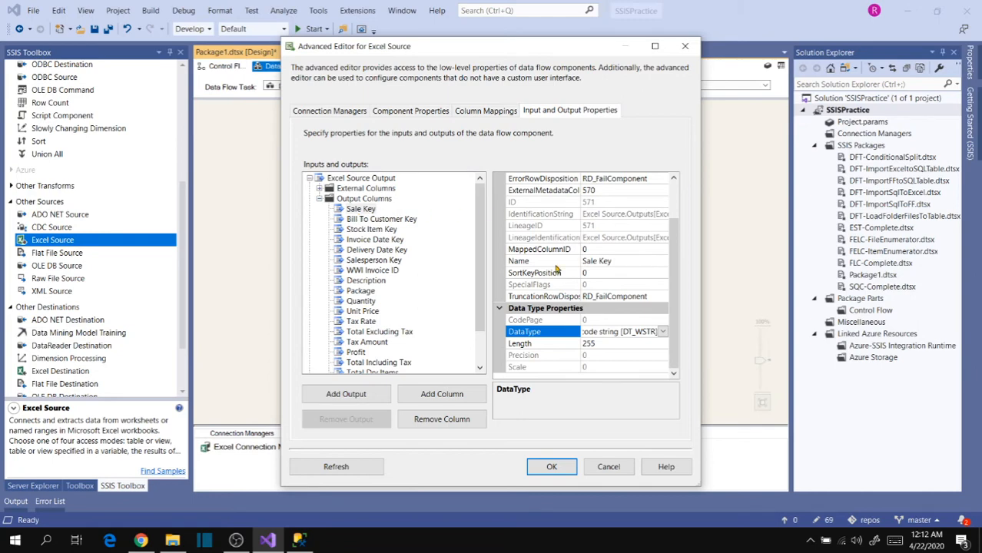
click(665, 333)
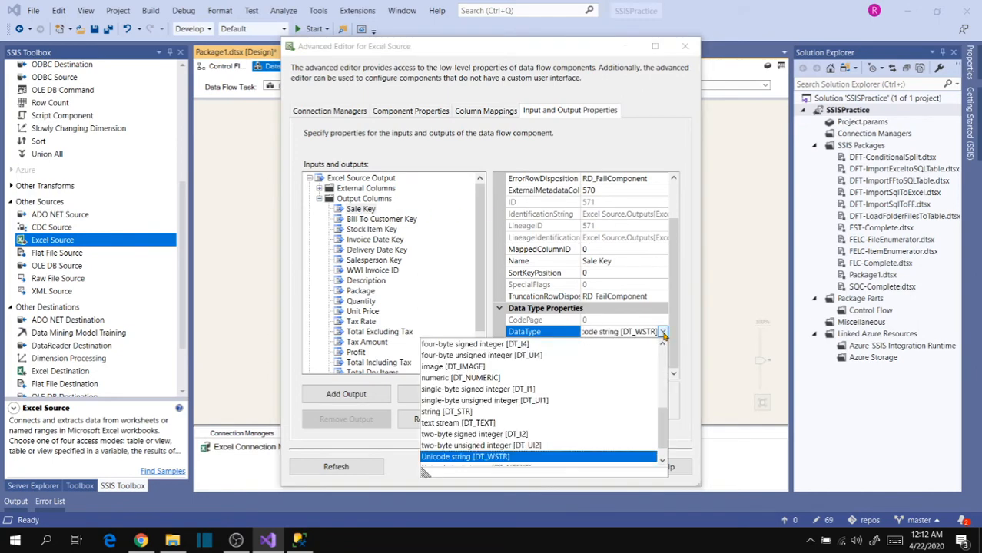
scroll(475, 421, down, 1)
scroll(475, 421, up, 1)
scroll(475, 421, up, 3)
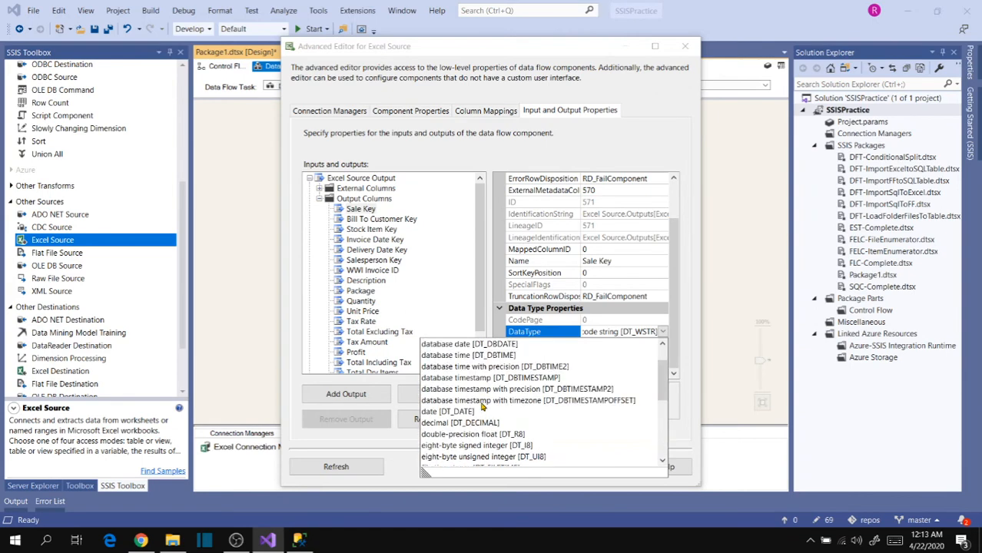
scroll(489, 394, down, 3)
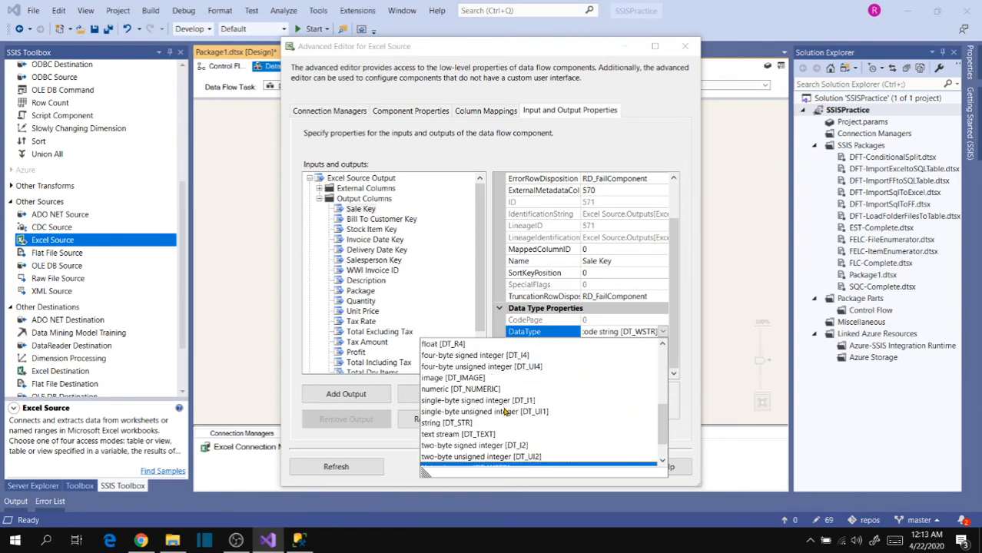
scroll(515, 421, up, 2)
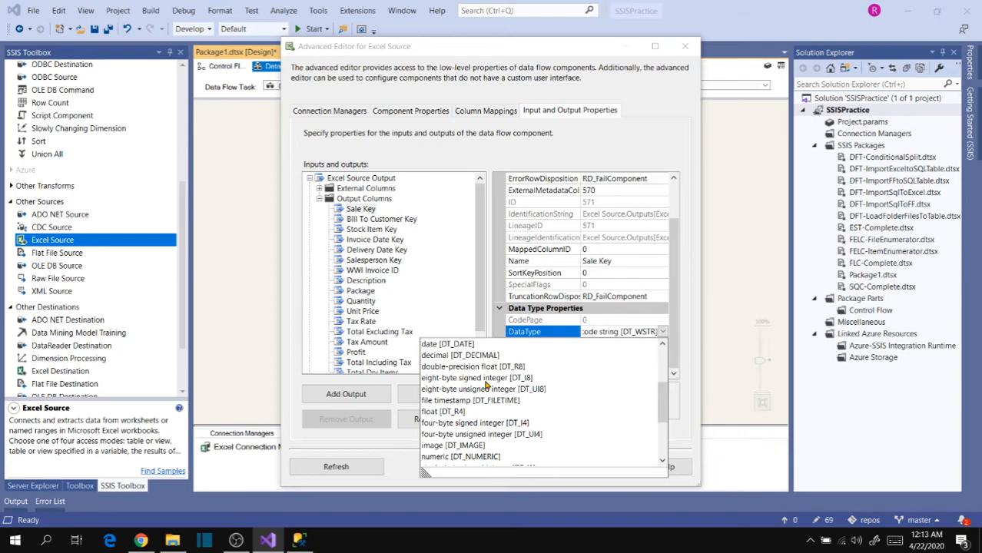
click(485, 382)
Set the data type of the Bill To Customer Key output column to eight-byte signed integer [DT_I8].
click(371, 224)
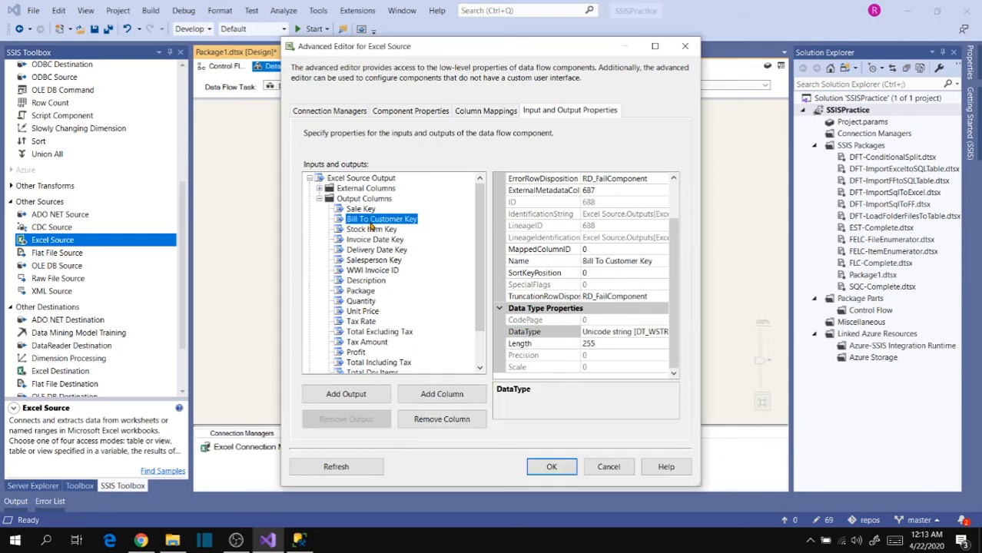
click(654, 336)
click(662, 331)
scroll(509, 400, up, 5)
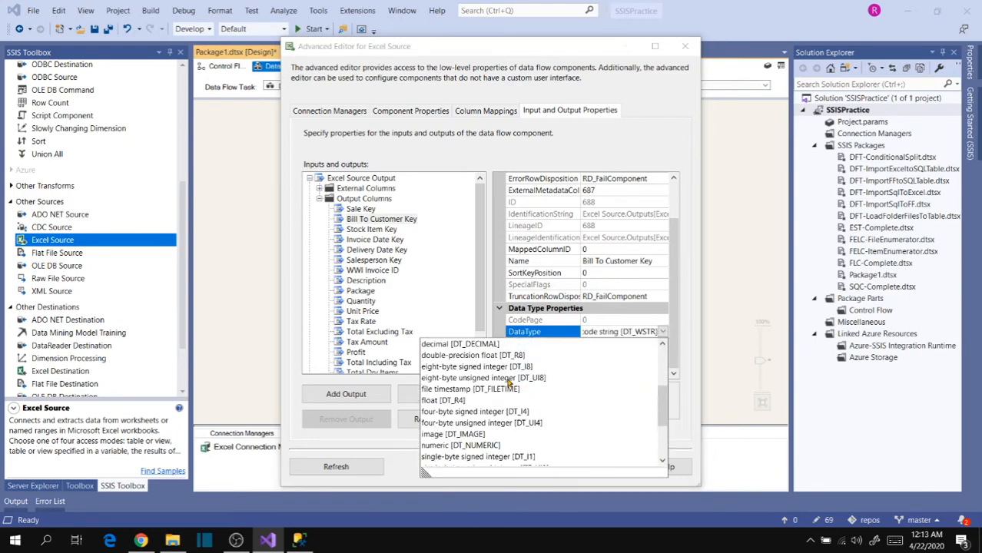
scroll(509, 385, up, 4)
scroll(530, 397, down, 2)
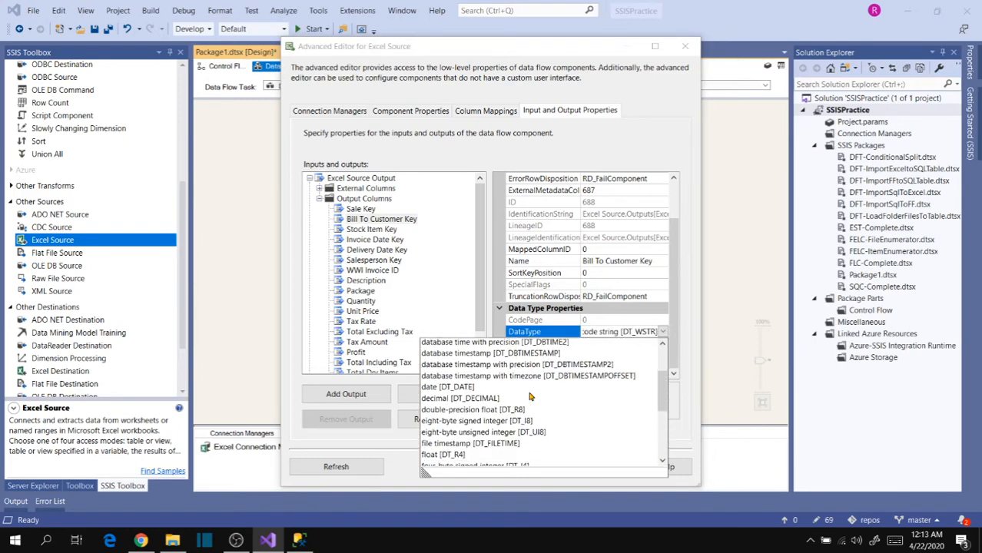
scroll(529, 397, down, 2)
scroll(492, 388, up, 3)
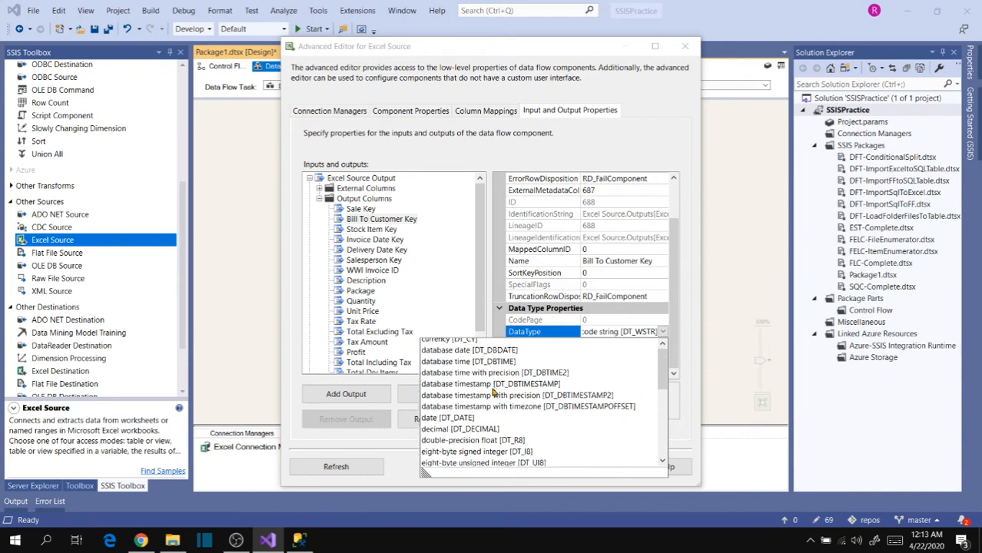
scroll(494, 392, up, 1)
scroll(492, 392, down, 4)
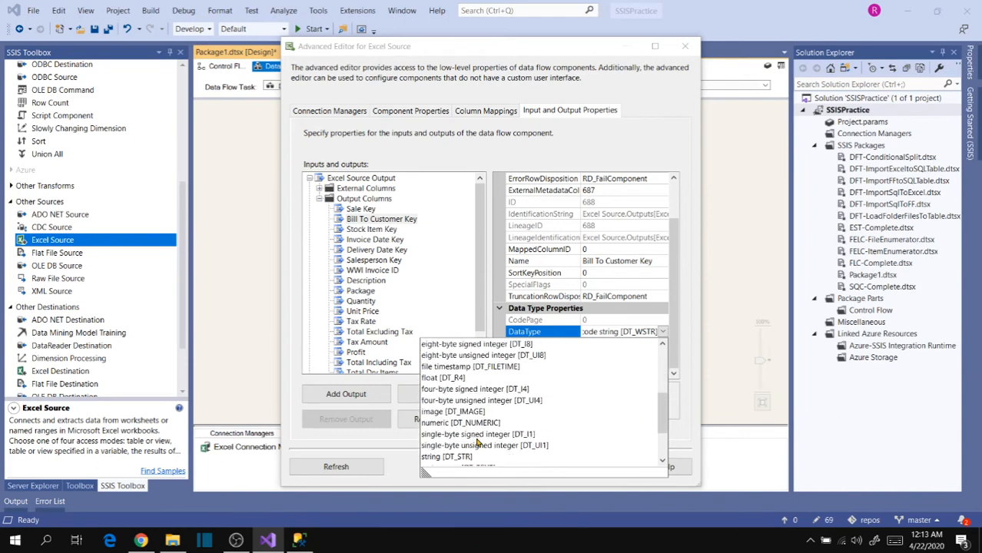
scroll(505, 412, down, 2)
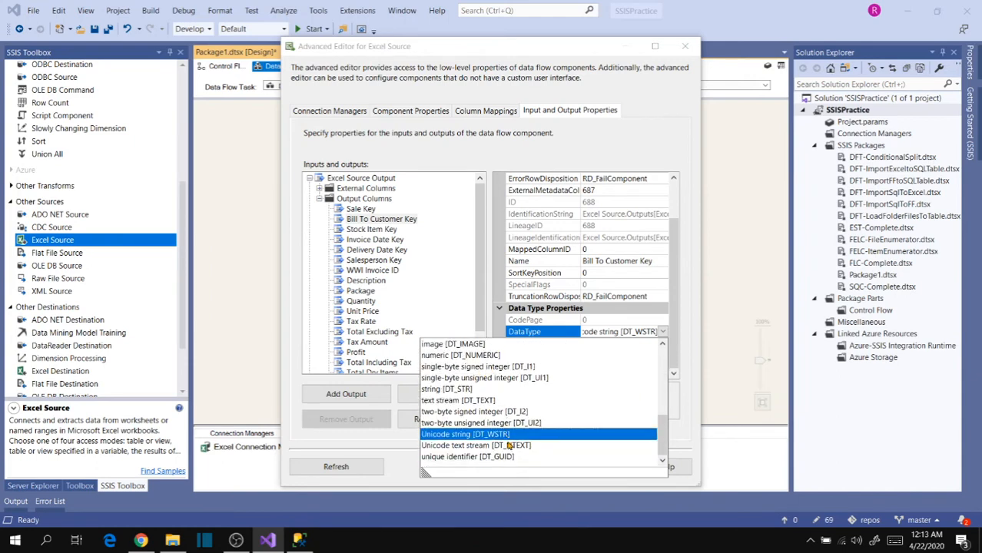
scroll(504, 439, up, 1)
scroll(500, 431, up, 3)
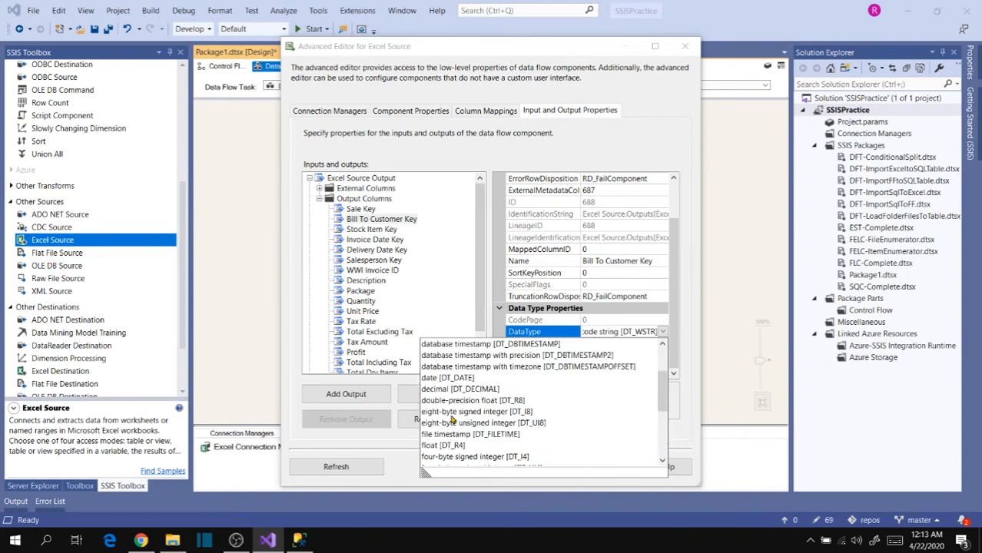
click(453, 412)
Set the data type of the Tax Amount output column to four-byte signed integer [DT_I4].
scroll(476, 252, down, 2)
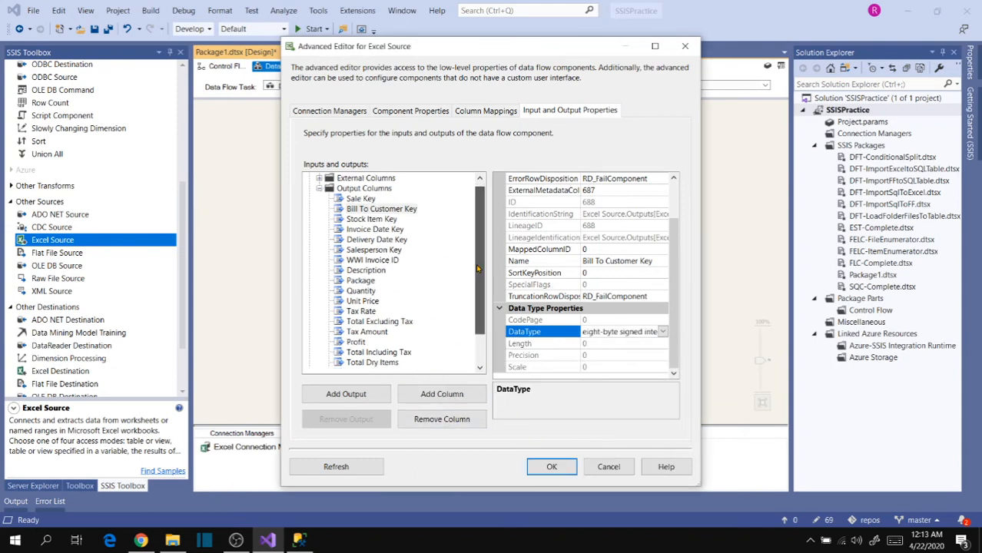
click(362, 303)
click(538, 331)
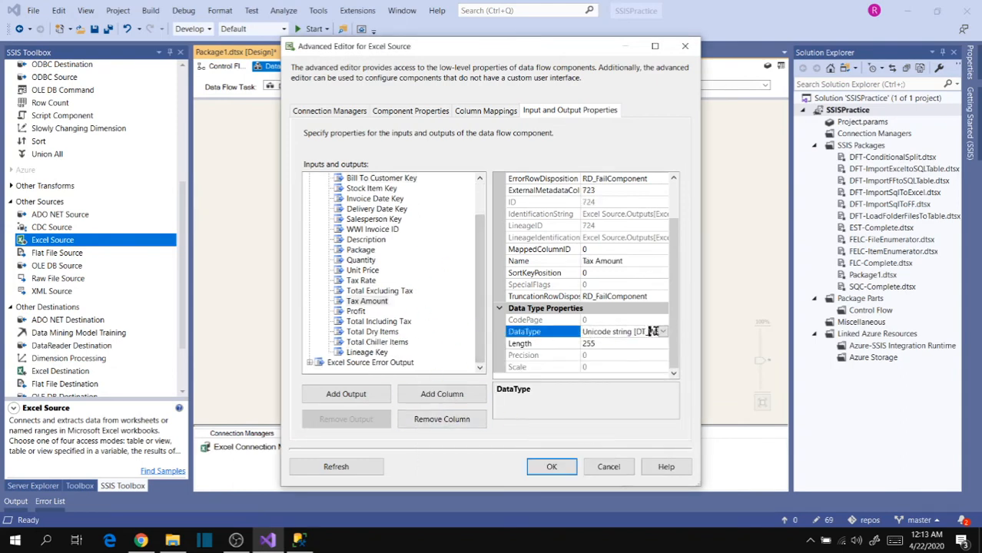
click(663, 332)
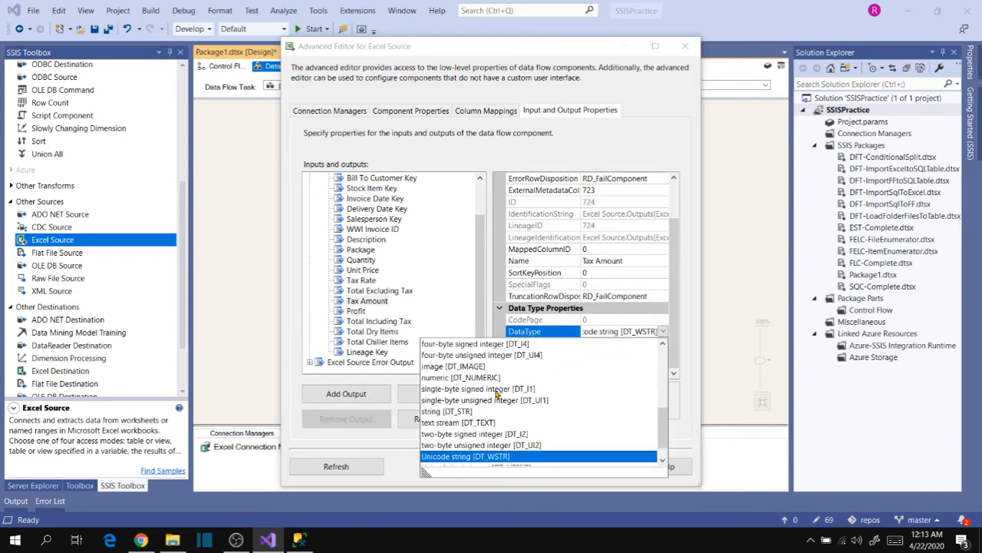
click(468, 347)
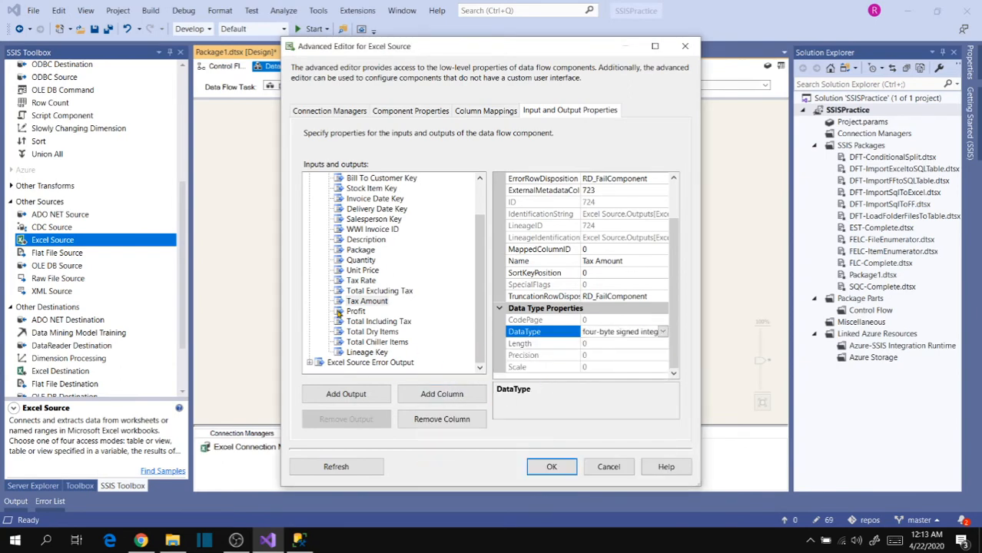
Set the data type of the Tax Amount output column to float [DT_R4] and accept the advanced editor changes.
click(664, 332)
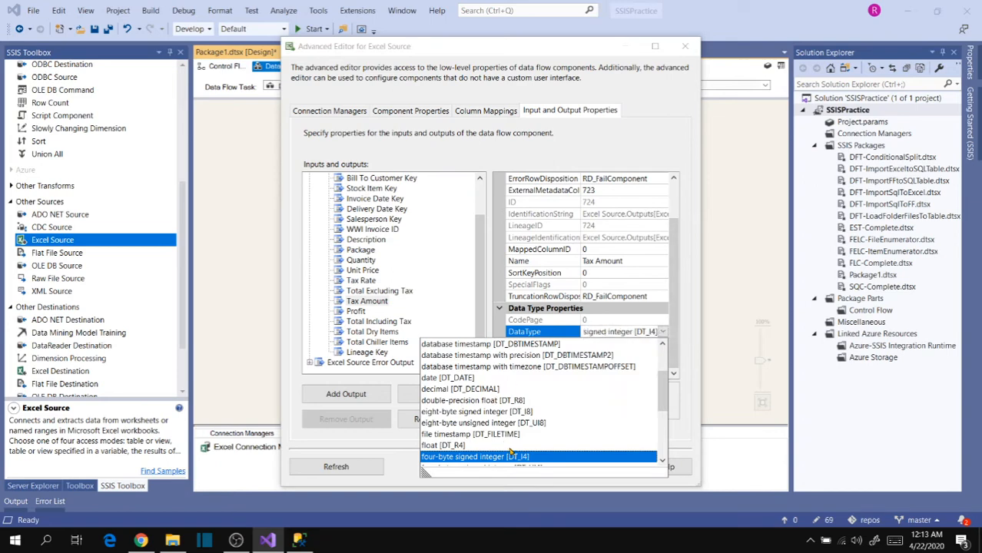
scroll(579, 417, down, 4)
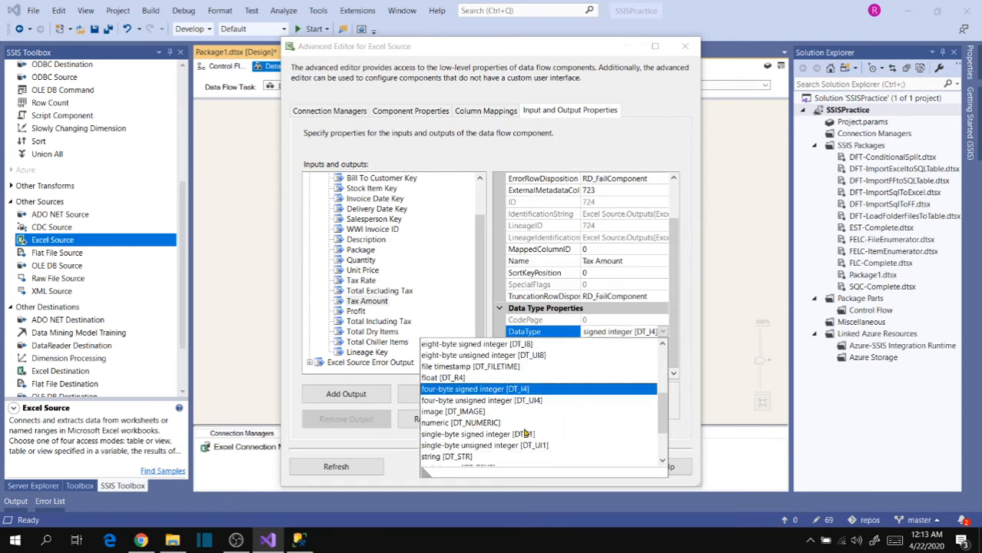
scroll(558, 458, up, 3)
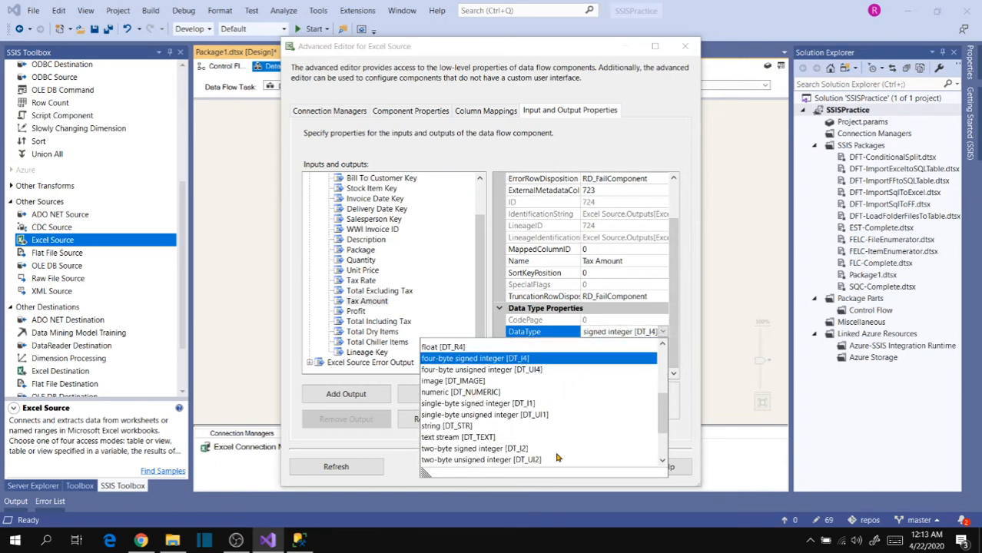
scroll(524, 427, up, 3)
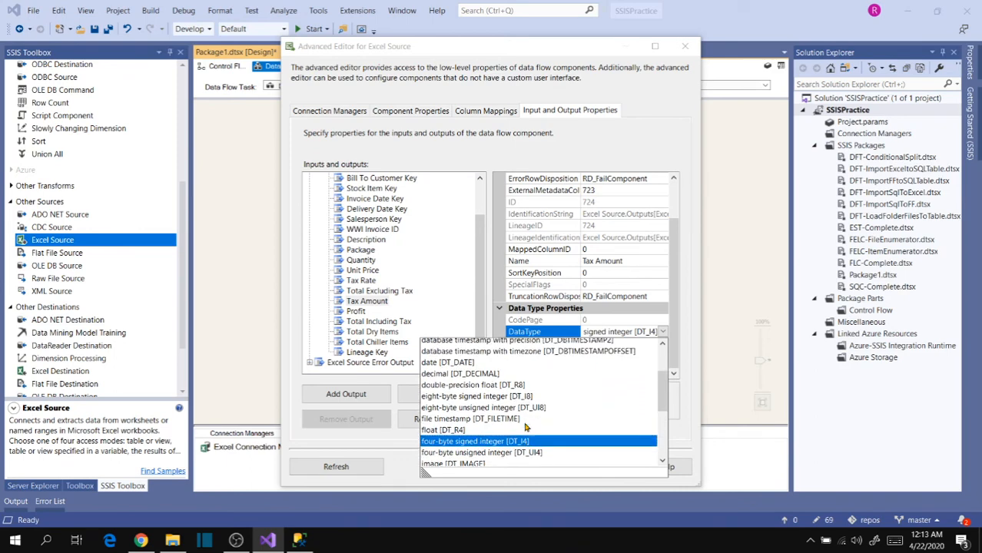
scroll(549, 423, down, 5)
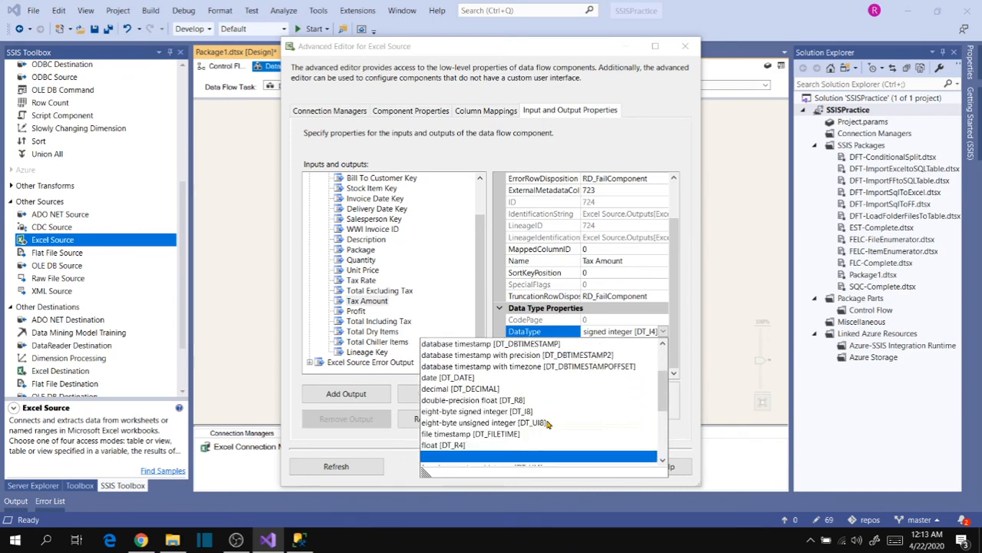
scroll(537, 433, down, 1)
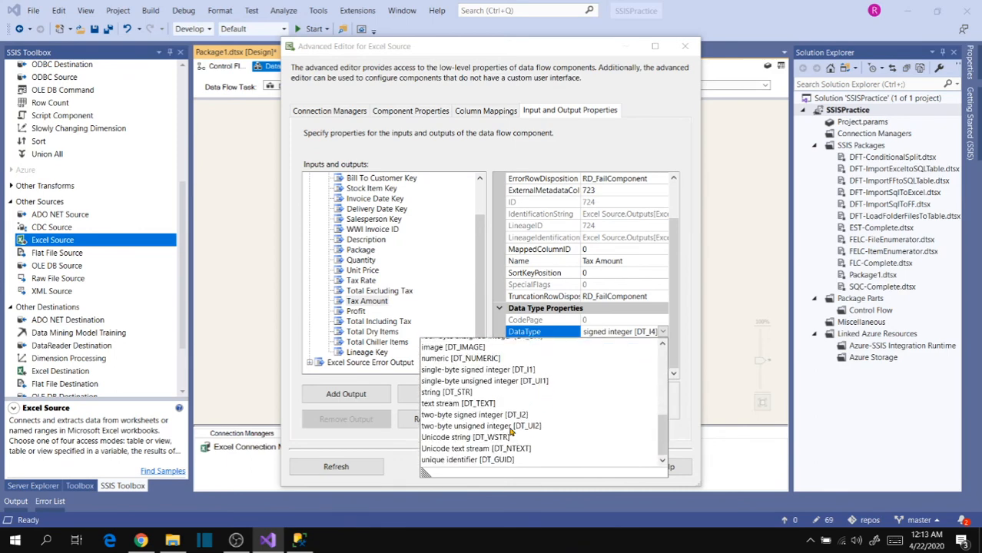
scroll(545, 448, up, 2)
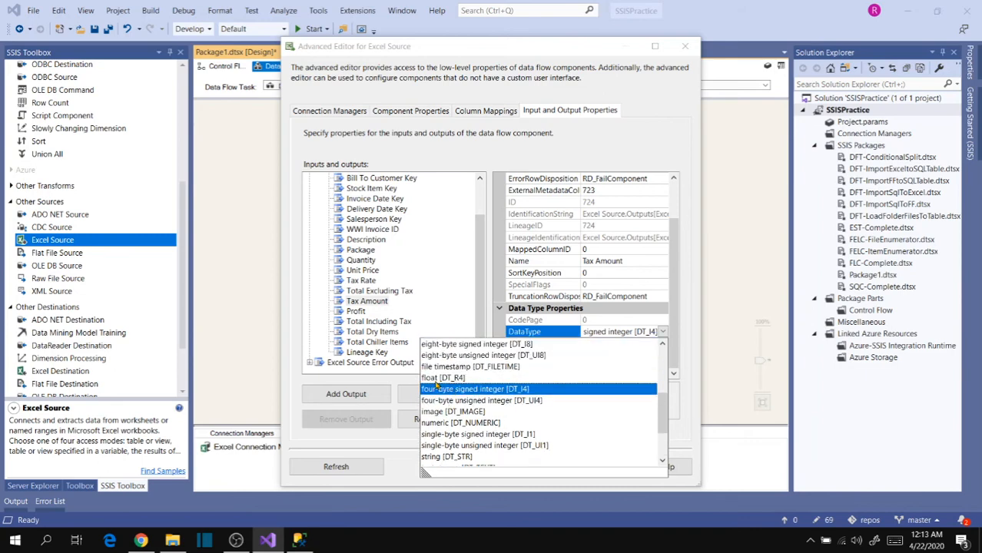
click(444, 377)
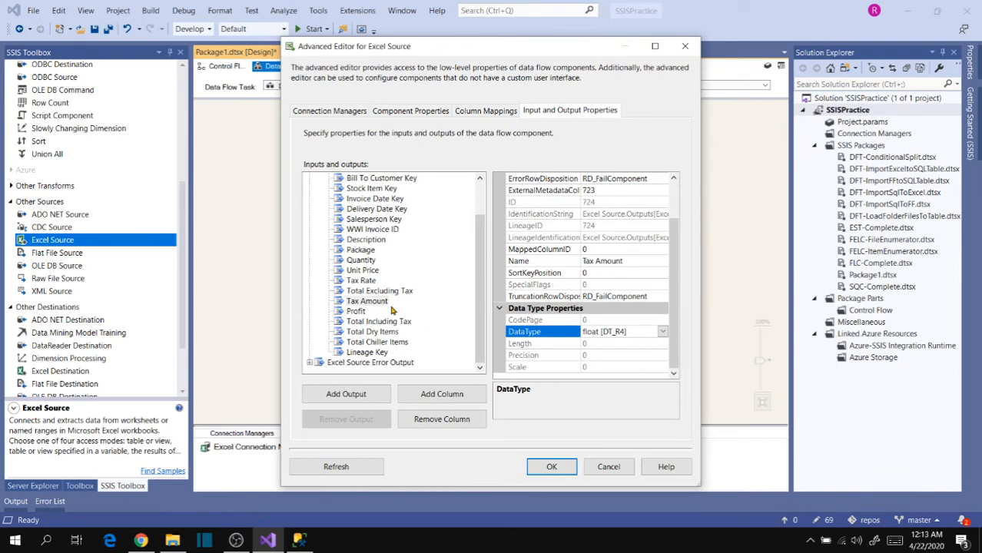
drag(479, 331, 480, 281)
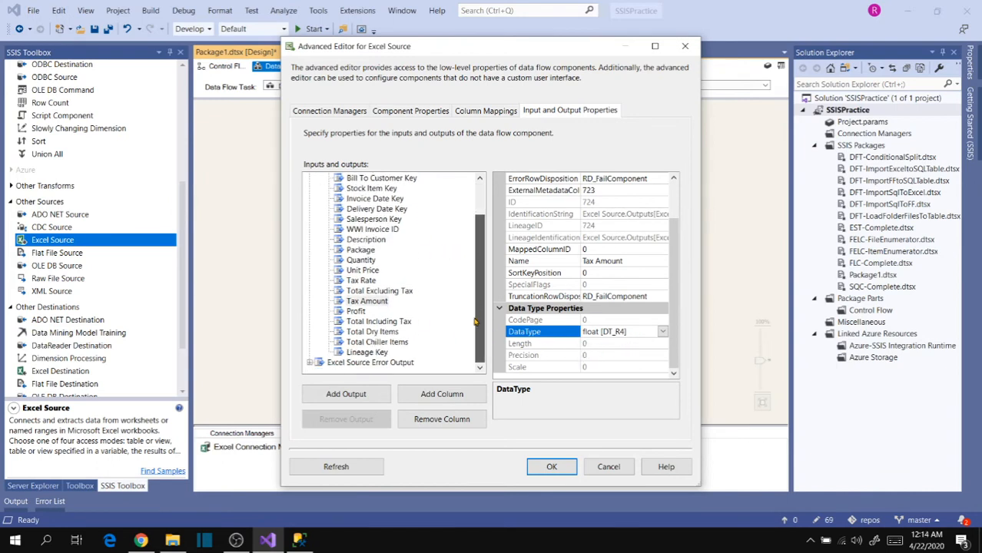
click(572, 470)
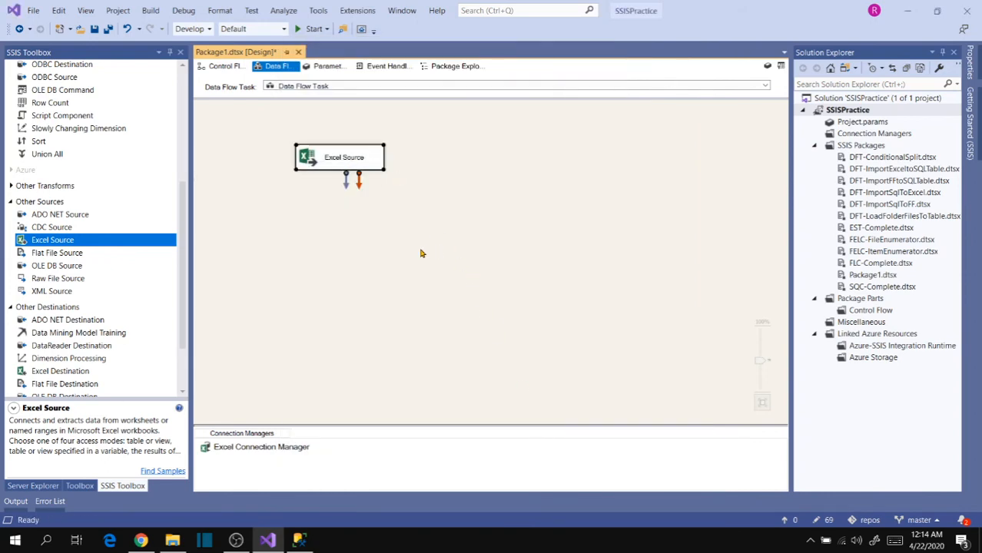
Open the Excel Source editor's column mappings and check the data types of the Bill To Customer Key and Tax Amount output columns.
click(309, 143)
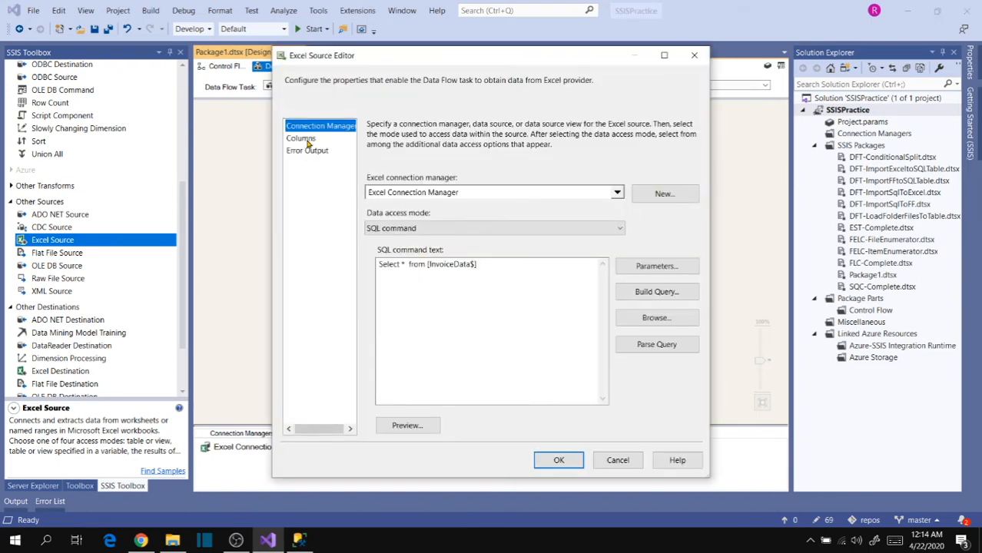
click(308, 143)
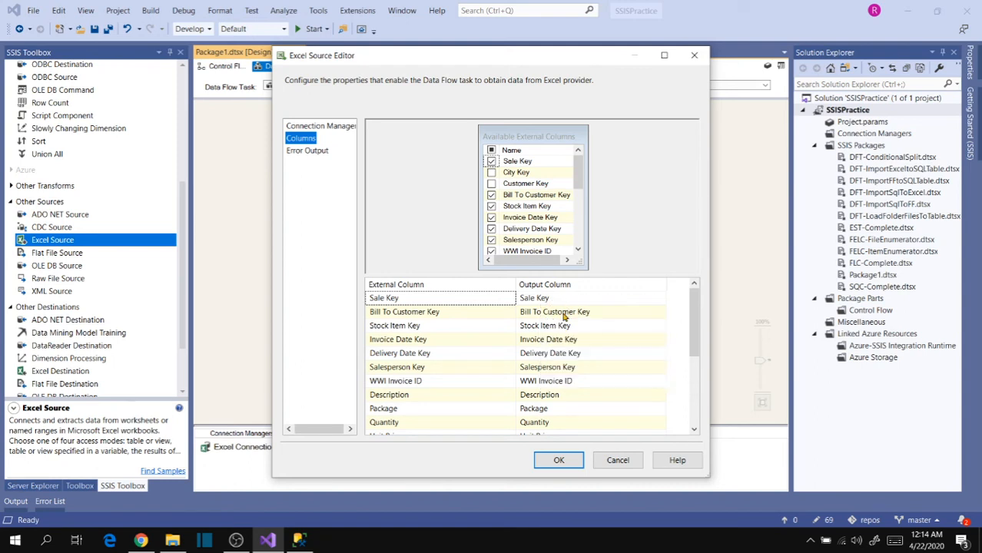
mouse_move(563, 317)
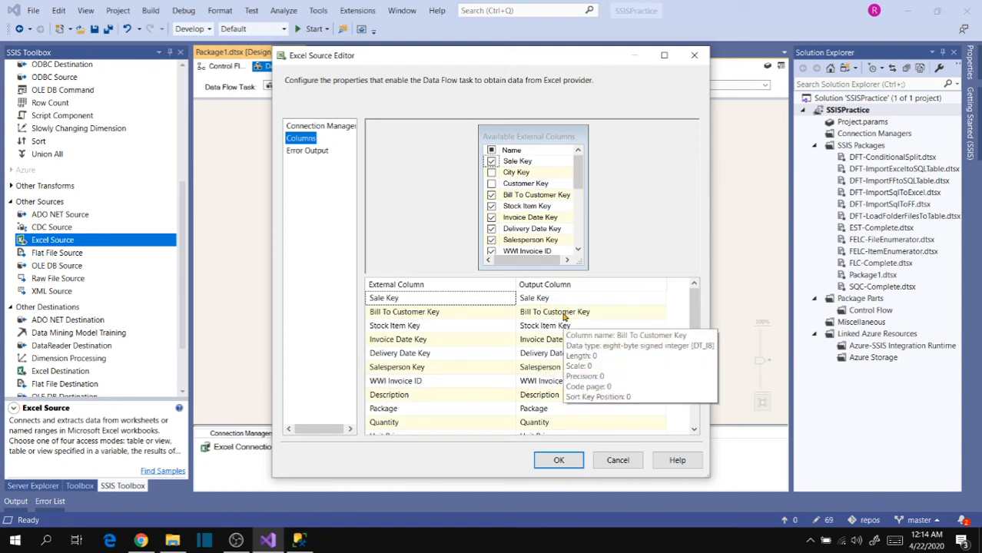
drag(694, 322, 694, 389)
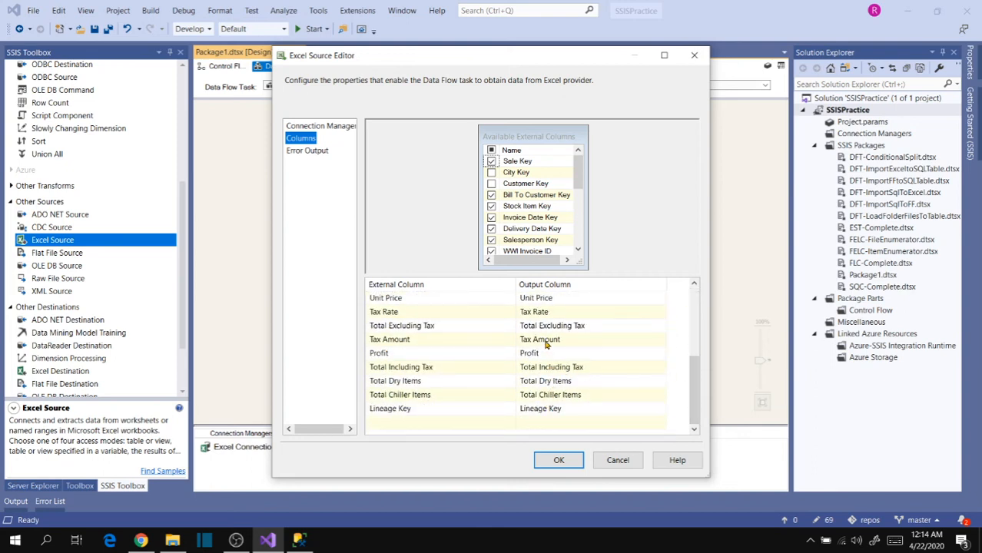
mouse_move(546, 345)
mouse_move(561, 419)
Examine the error and truncation handling choices for the Sale Key column in the error output settings without changing them.
click(312, 153)
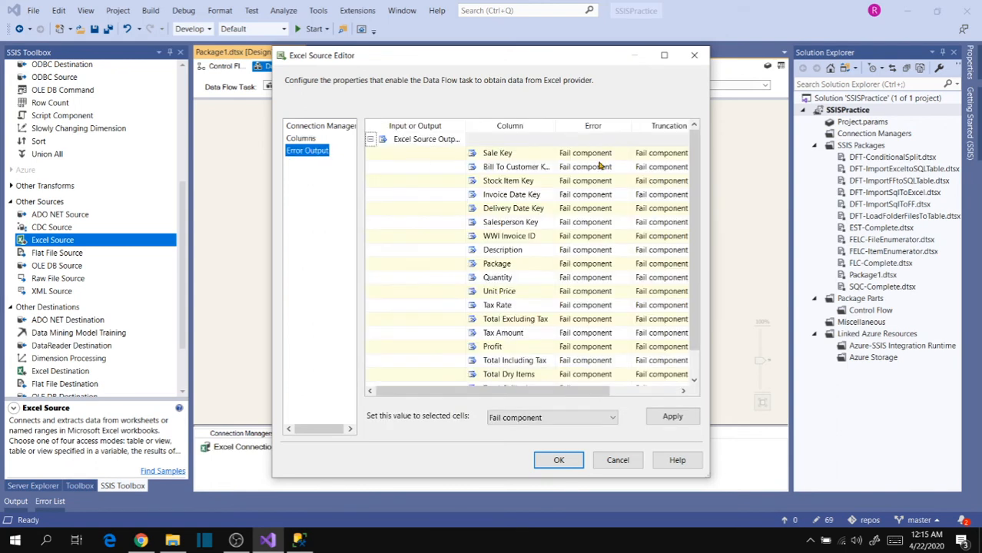
drag(504, 391, 603, 391)
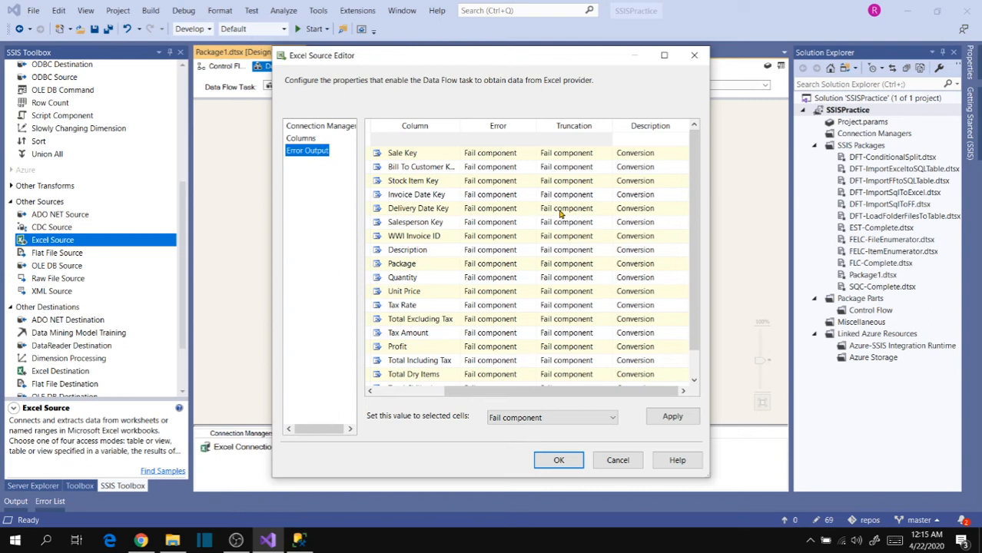
click(508, 157)
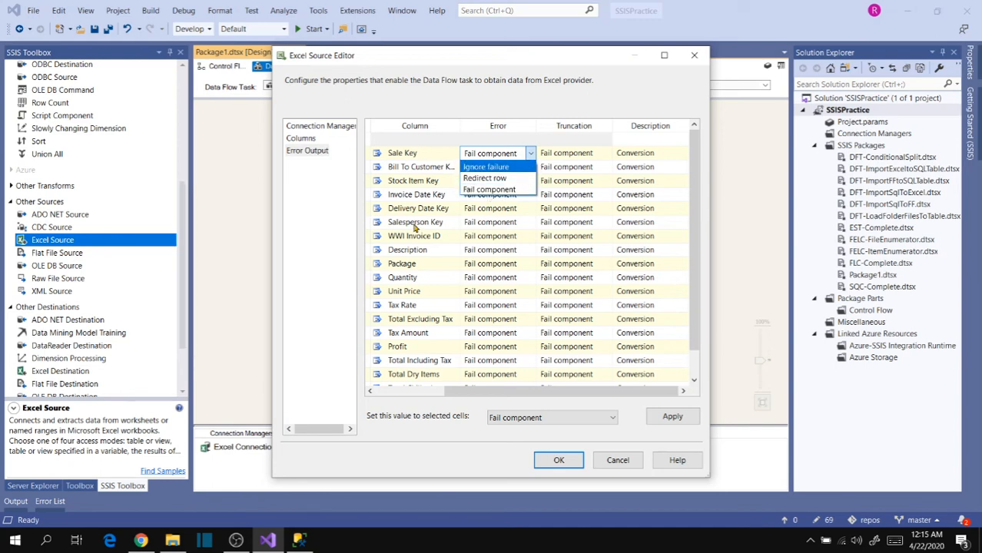
click(399, 435)
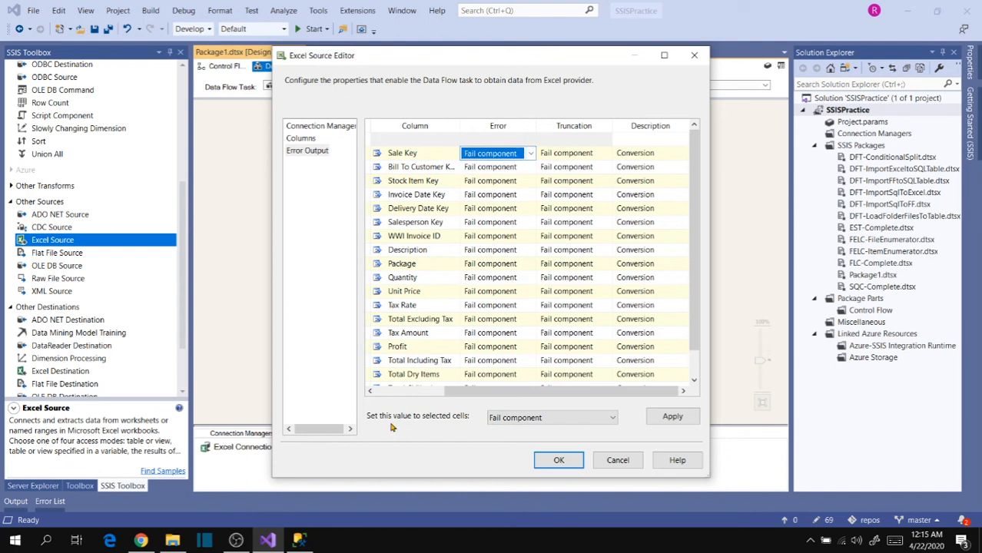
click(552, 421)
click(553, 425)
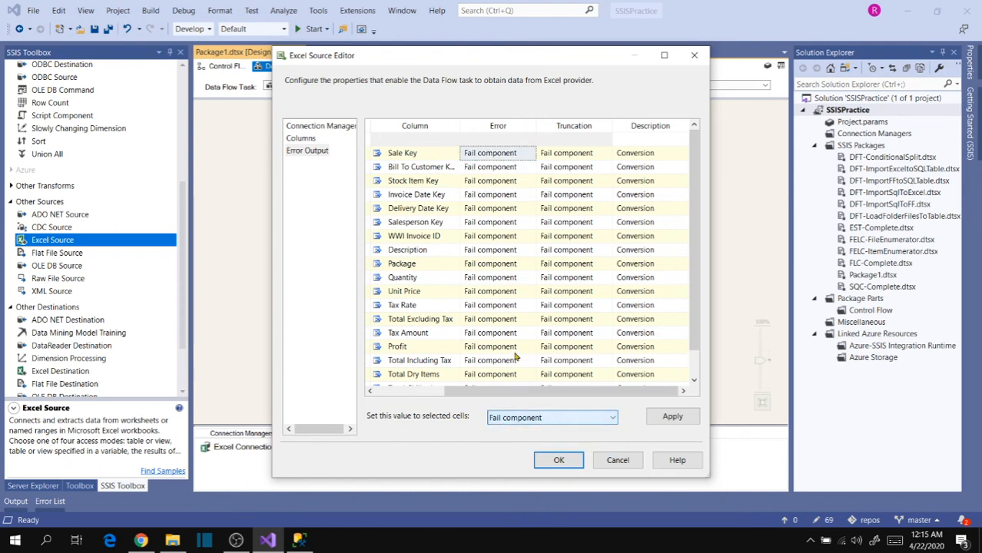
click(507, 160)
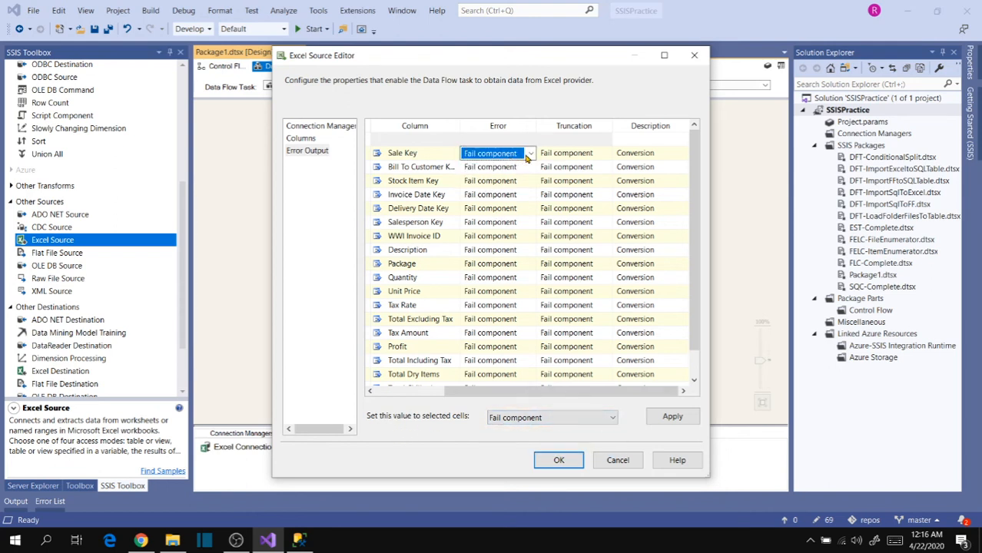
click(529, 155)
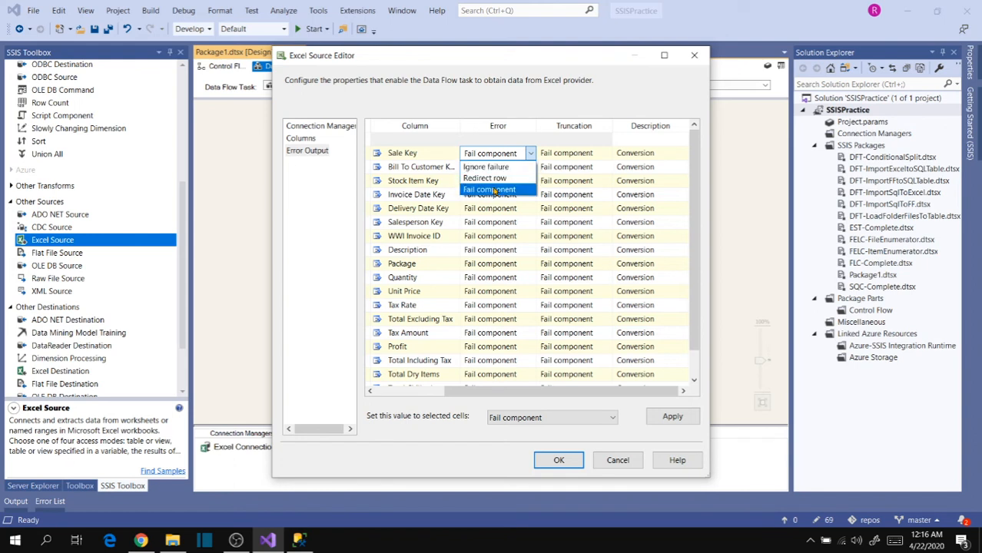
click(592, 165)
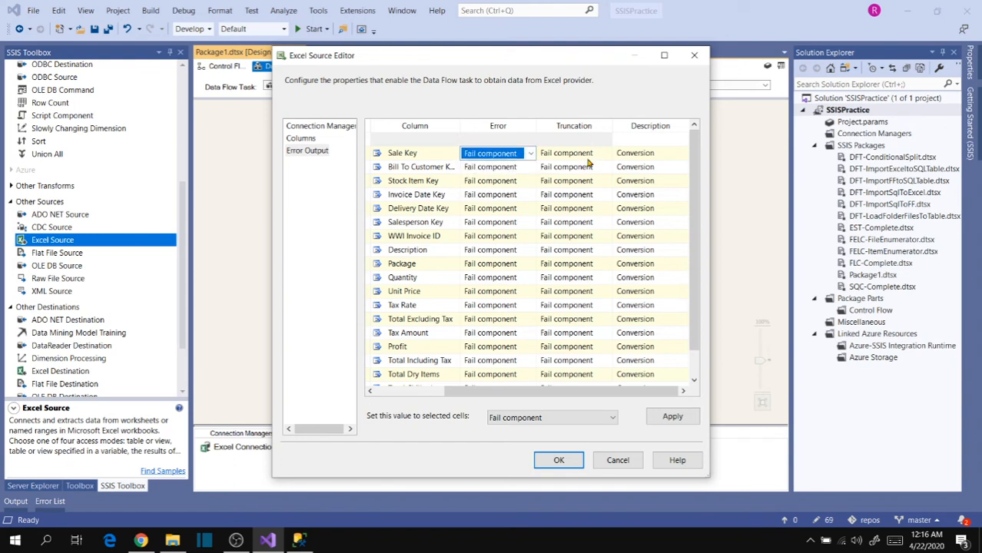
click(588, 154)
click(588, 155)
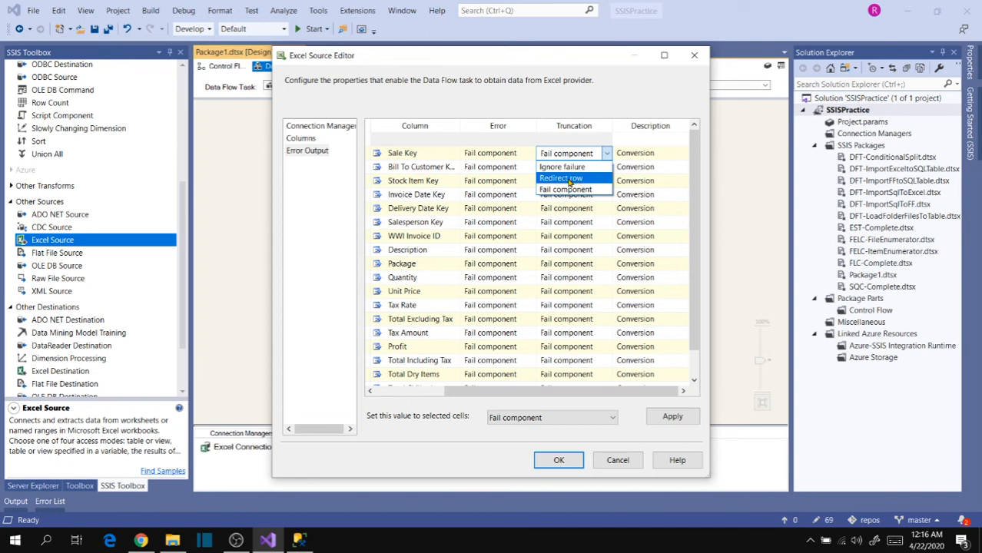
click(590, 103)
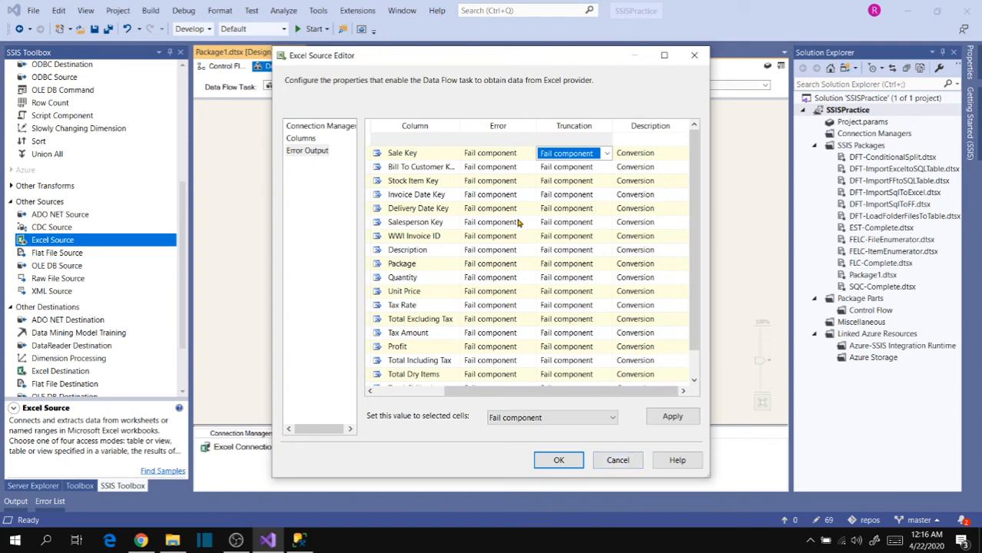
Change the Excel Source's data access mode to Table or view, choose the InvoiceData$ sheet, and accept the editor.
click(302, 140)
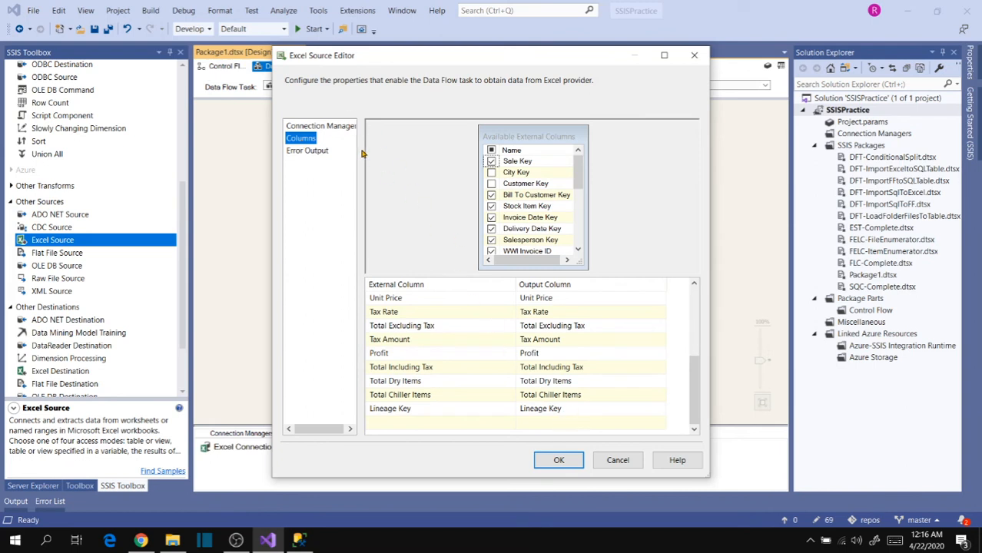
click(313, 129)
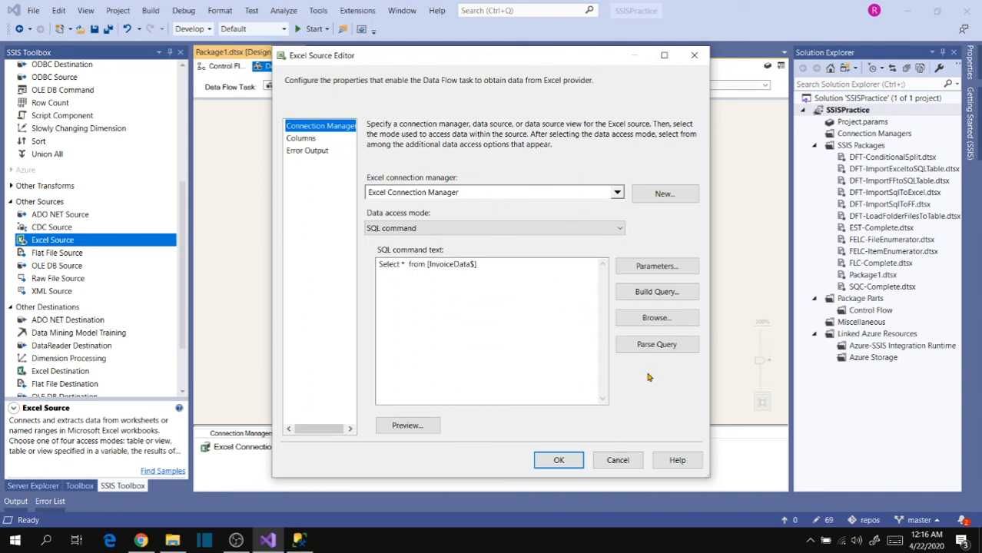
click(497, 274)
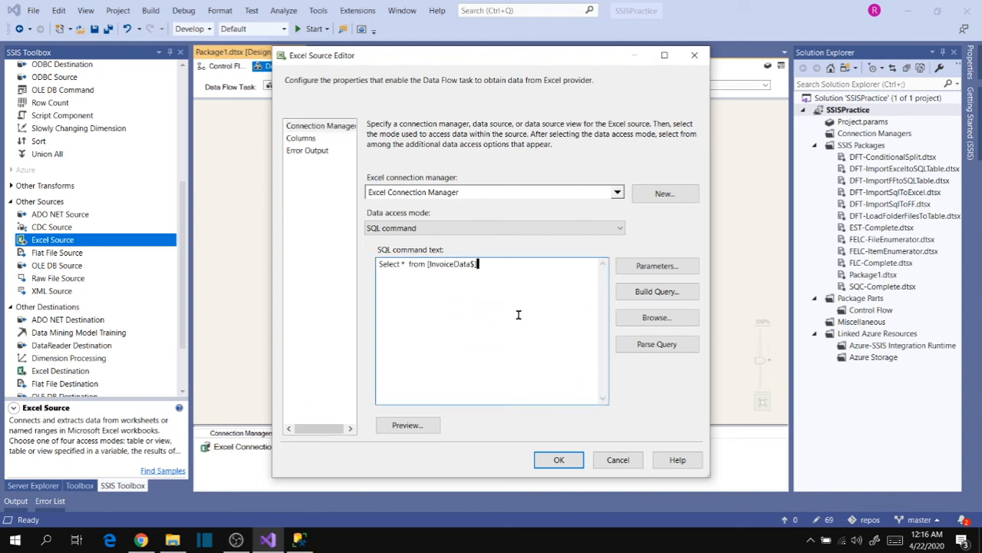
click(444, 229)
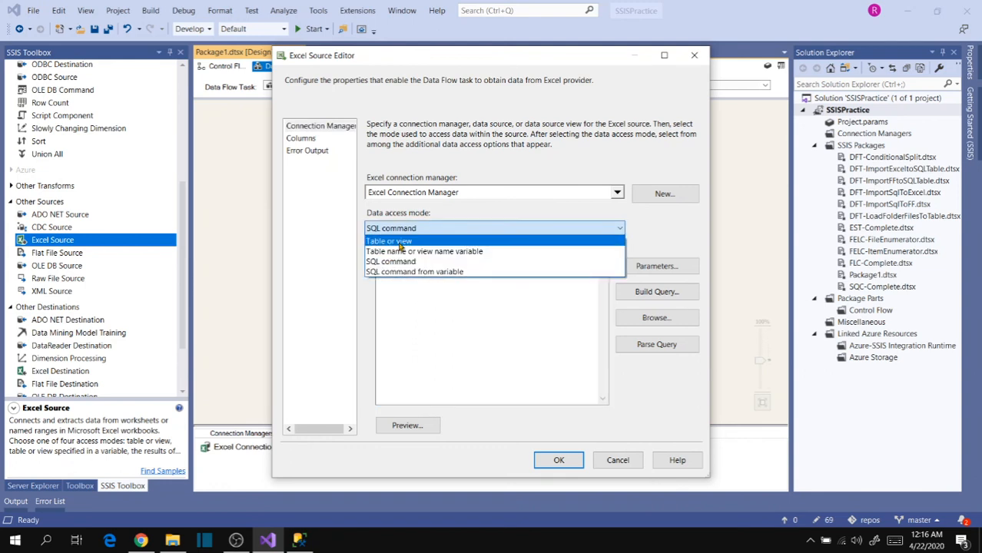
click(401, 240)
click(535, 264)
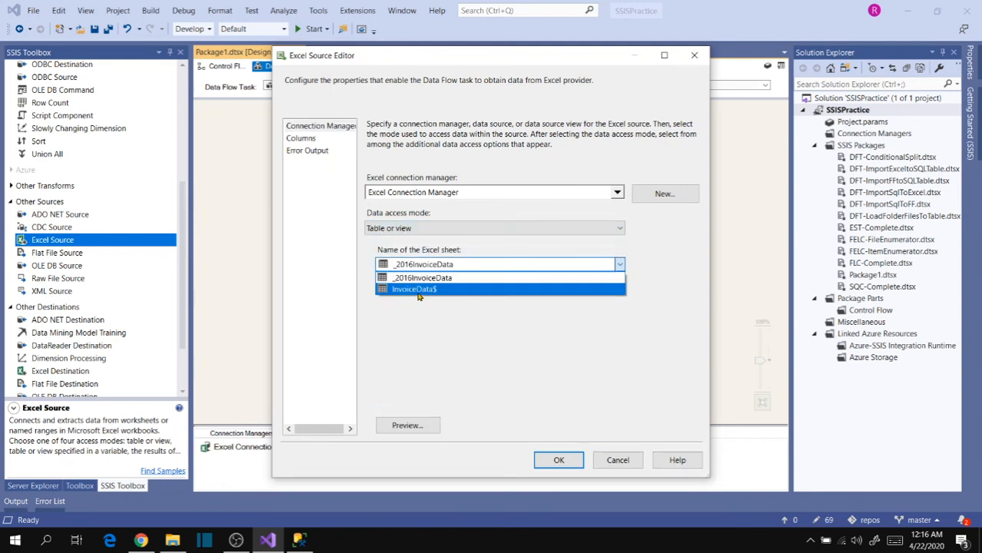
click(415, 296)
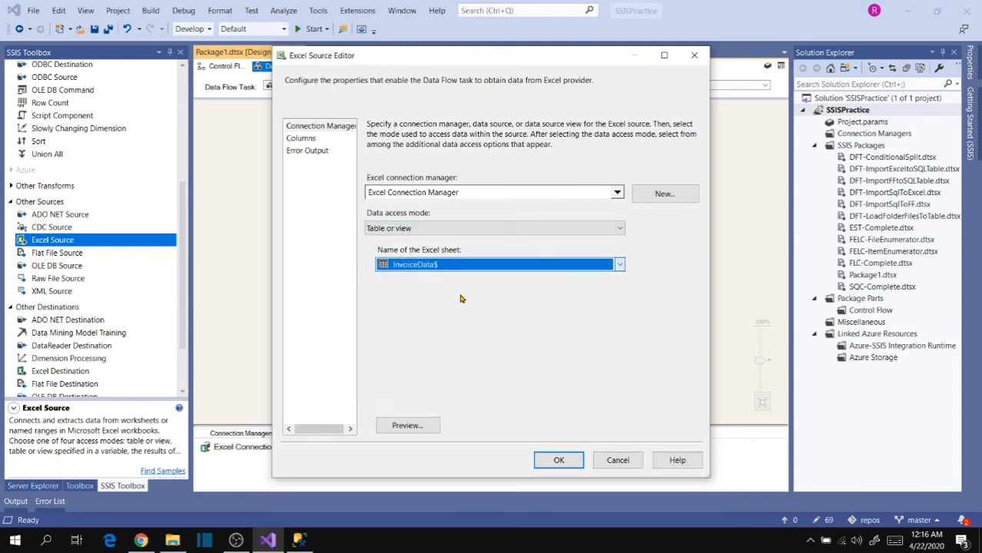
click(561, 461)
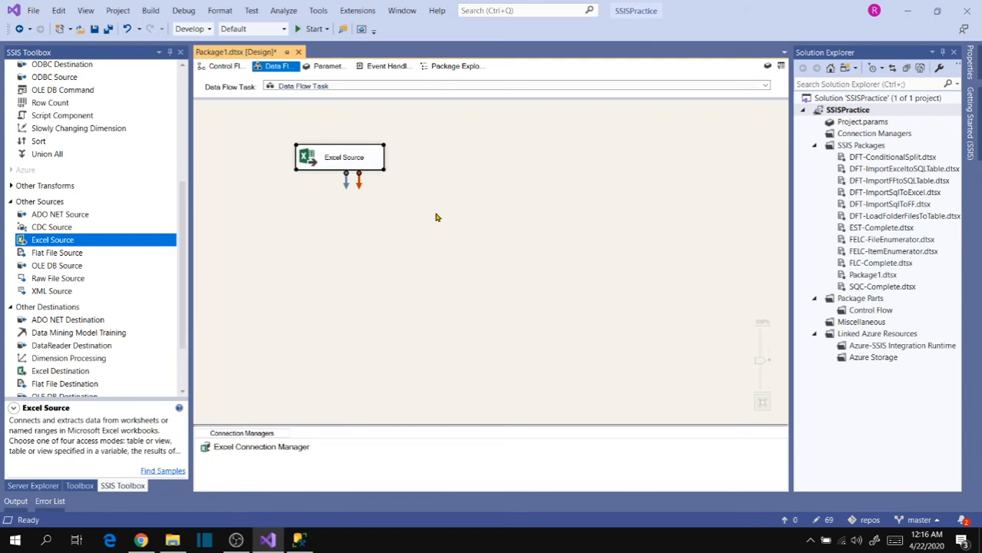
Set the OpenRowset property of the Excel Source to InvoiceData$A5:AZ100000.
click(437, 217)
click(360, 166)
key(F4)
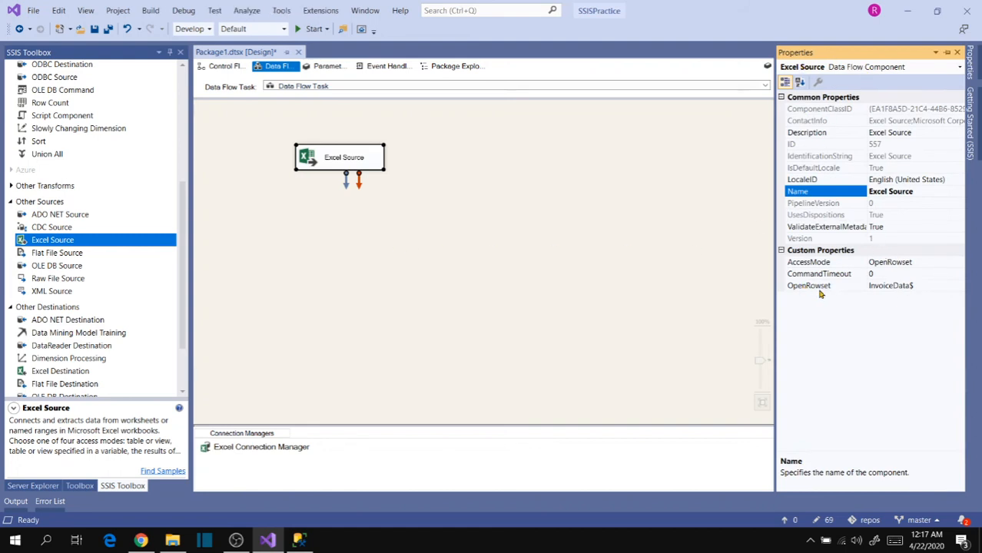
click(923, 287)
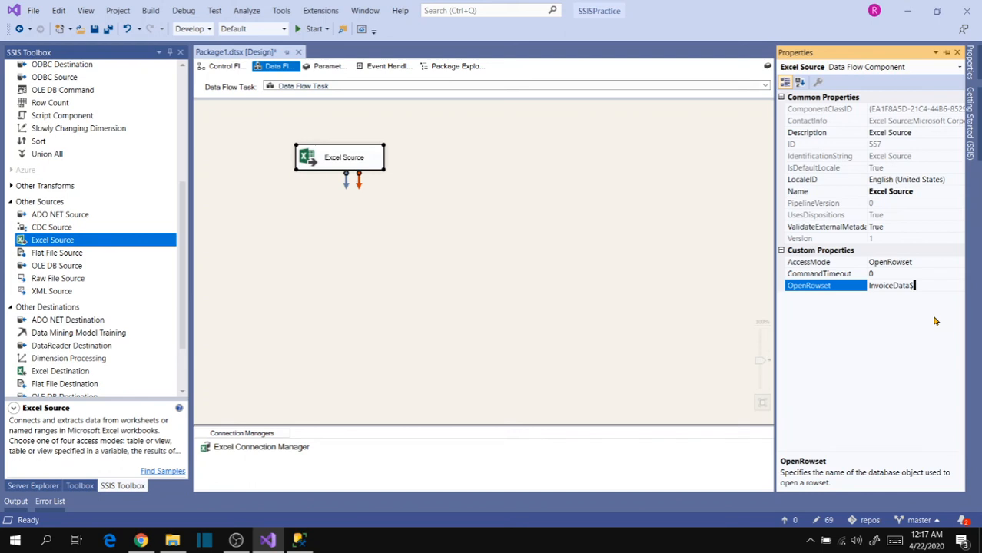
text(A5)
text(:AZ100000)
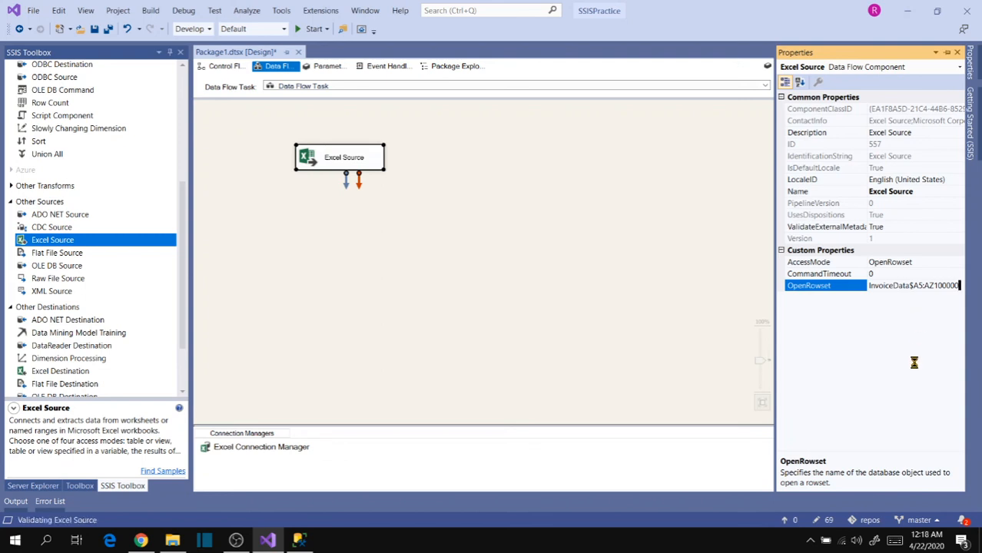
Reopen the Excel Source editor, review the sheet range and its column list, and accept the editor.
double_click(332, 167)
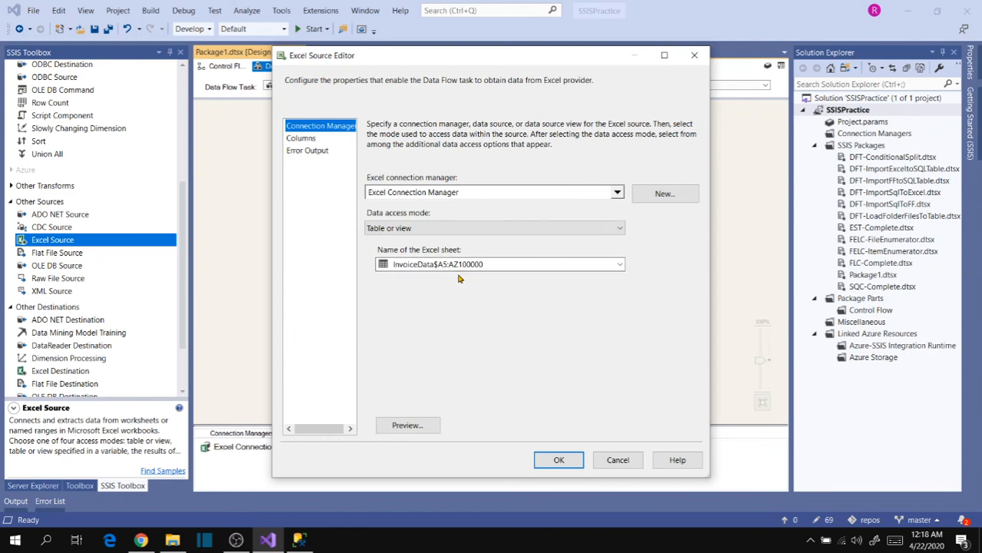
click(310, 140)
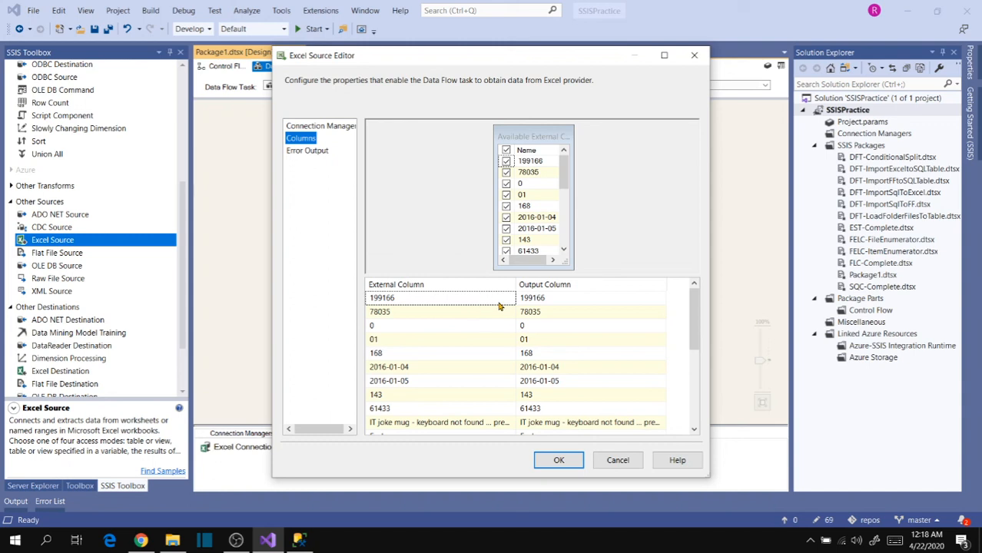
click(319, 126)
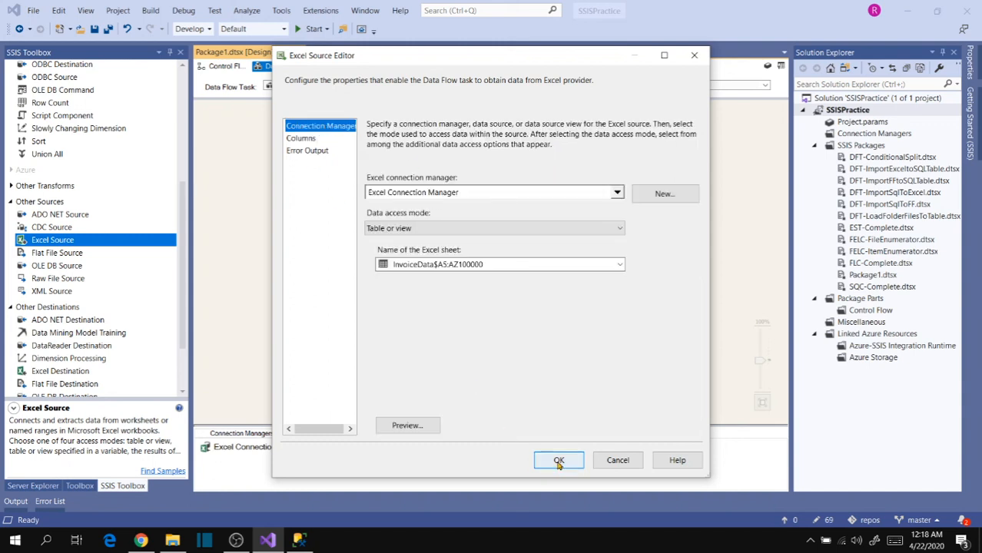
click(556, 460)
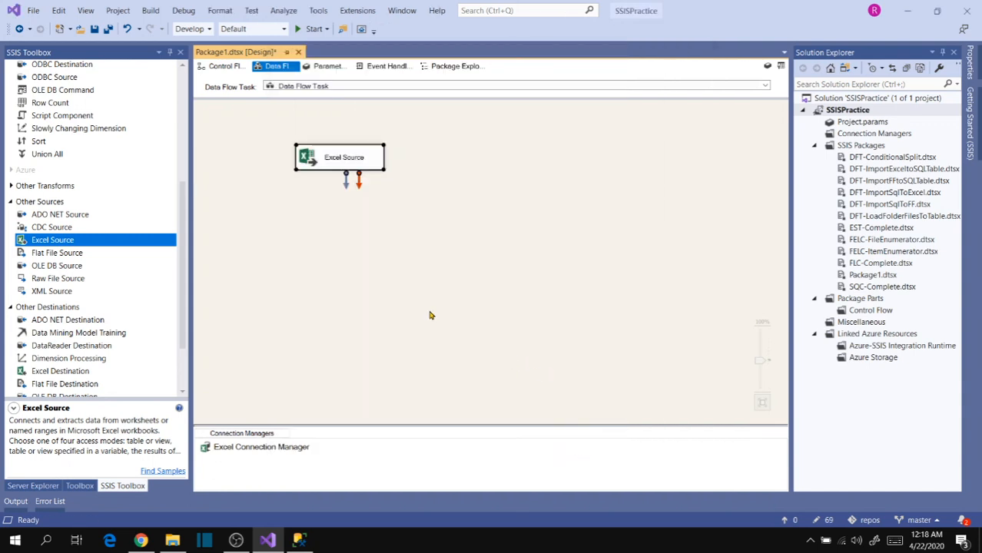
click(485, 263)
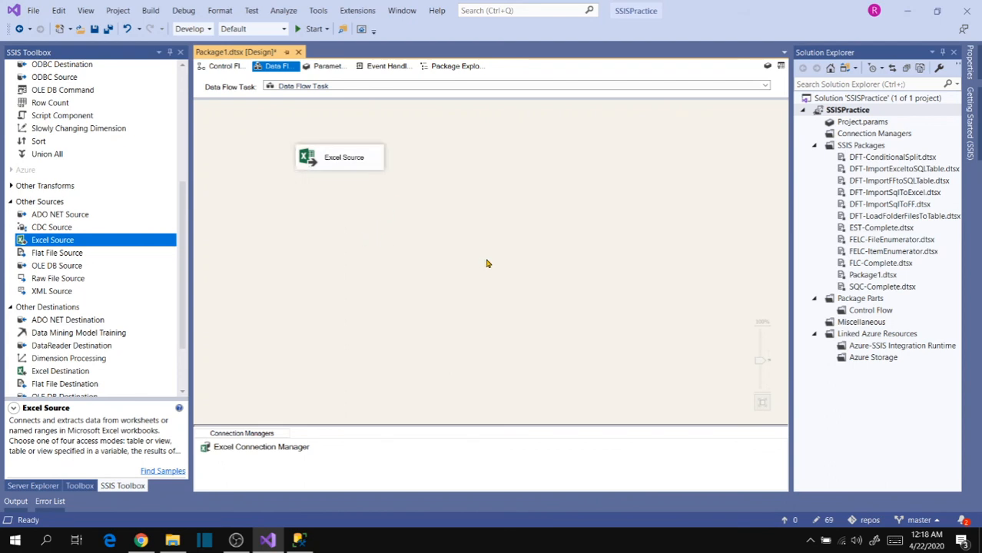